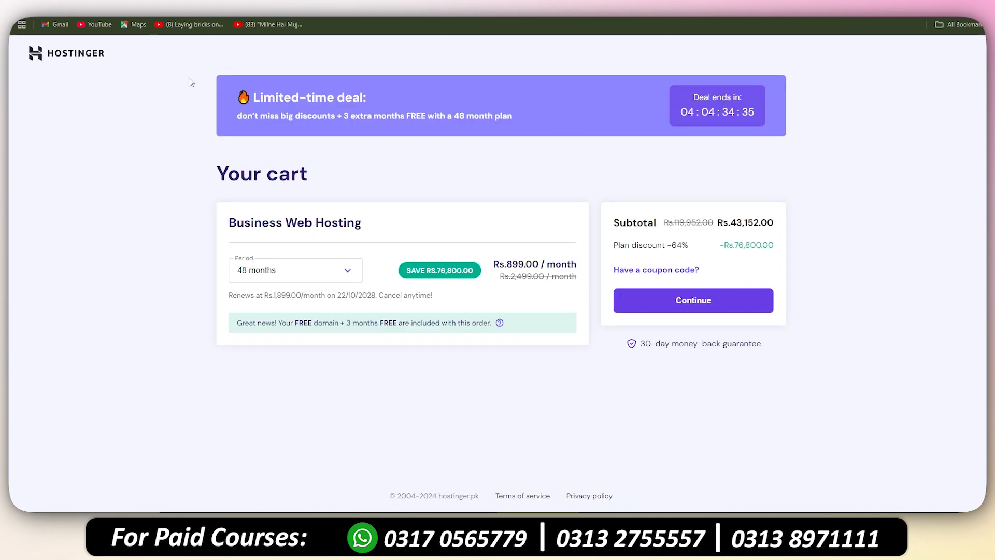
Step: Set the Business Web Hosting plan's billing period to 12 months
drag(256, 99, 362, 98)
click(539, 104)
click(249, 270)
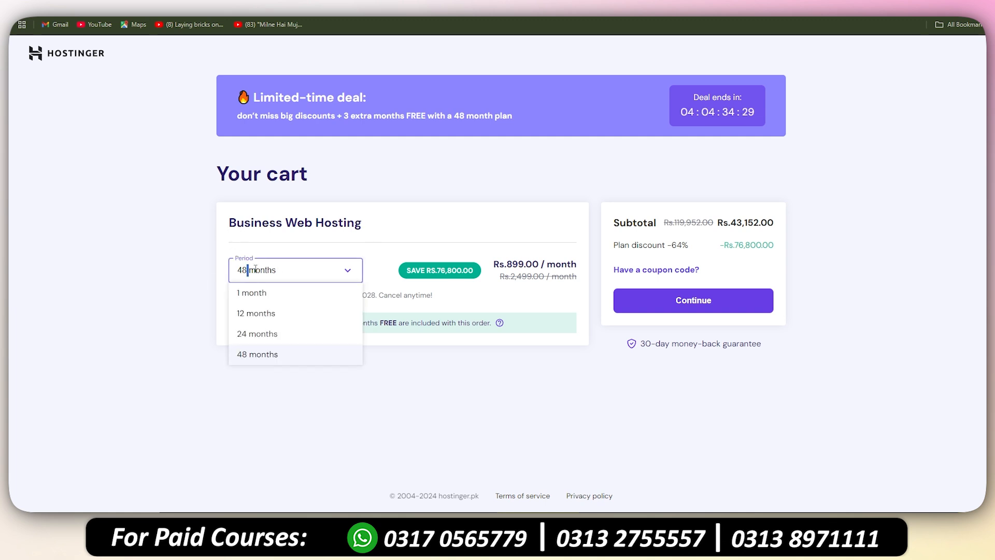
click(257, 313)
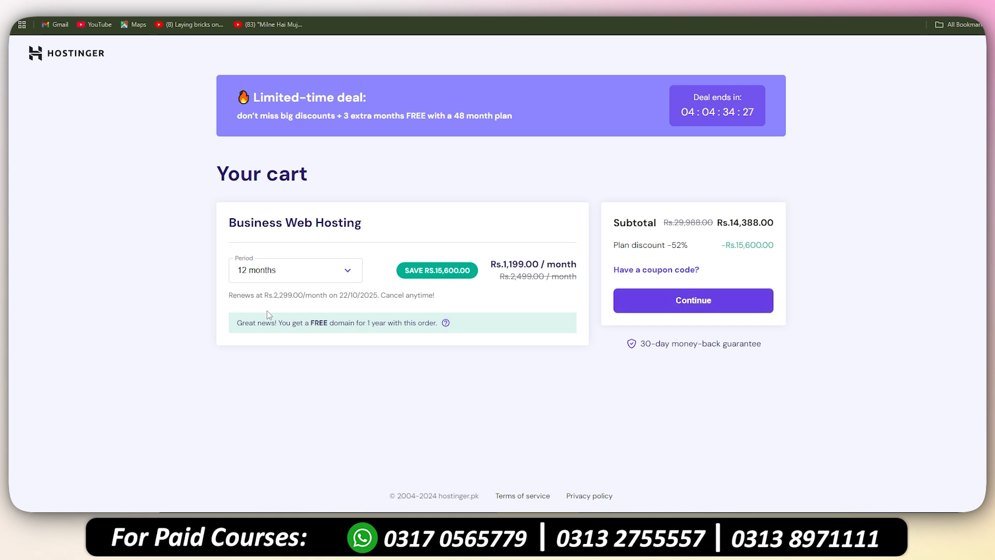
Step: Apply the coupon code KASHIF to the cart and continue to the billing details
drag(620, 224, 778, 228)
click(737, 226)
click(762, 226)
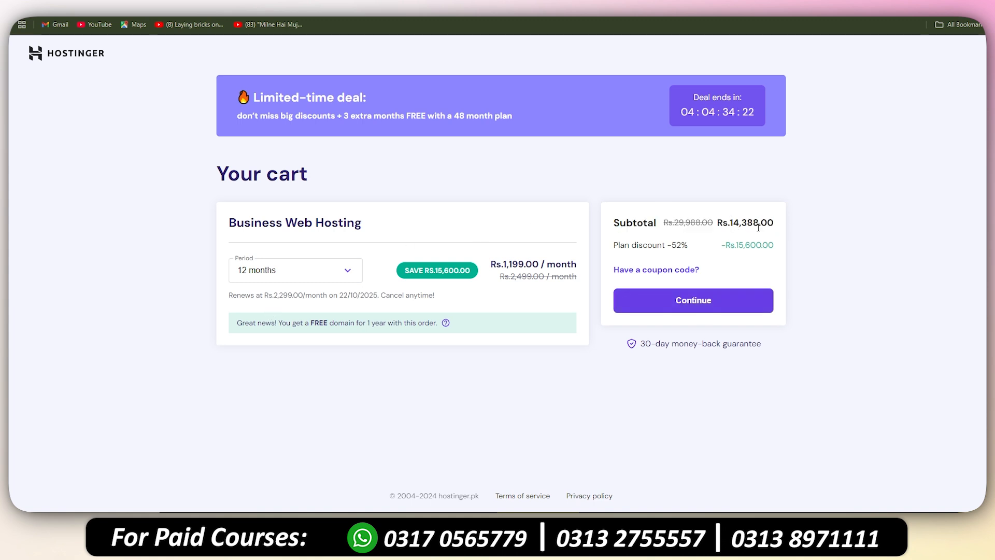
click(653, 270)
click(652, 297)
text(KA)
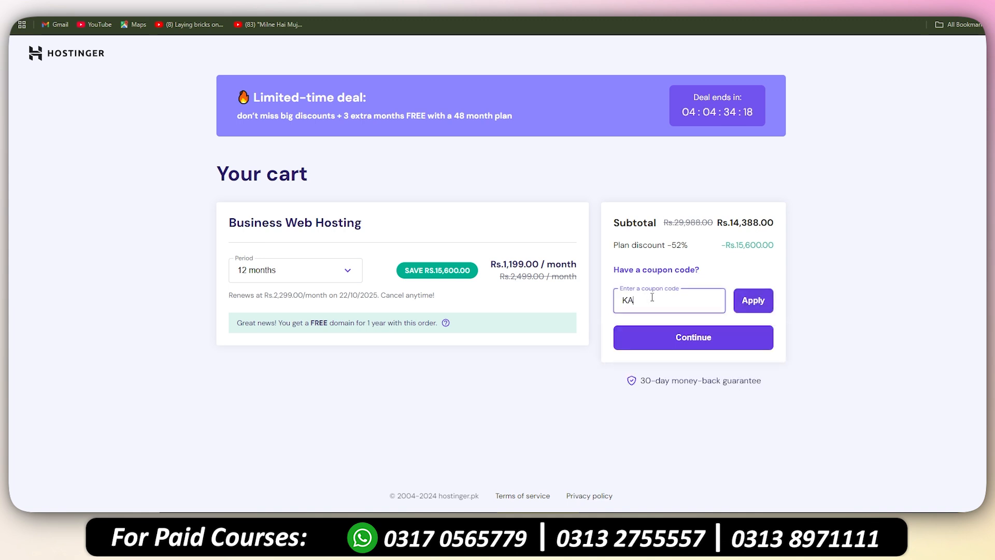
text(SHIF)
click(755, 303)
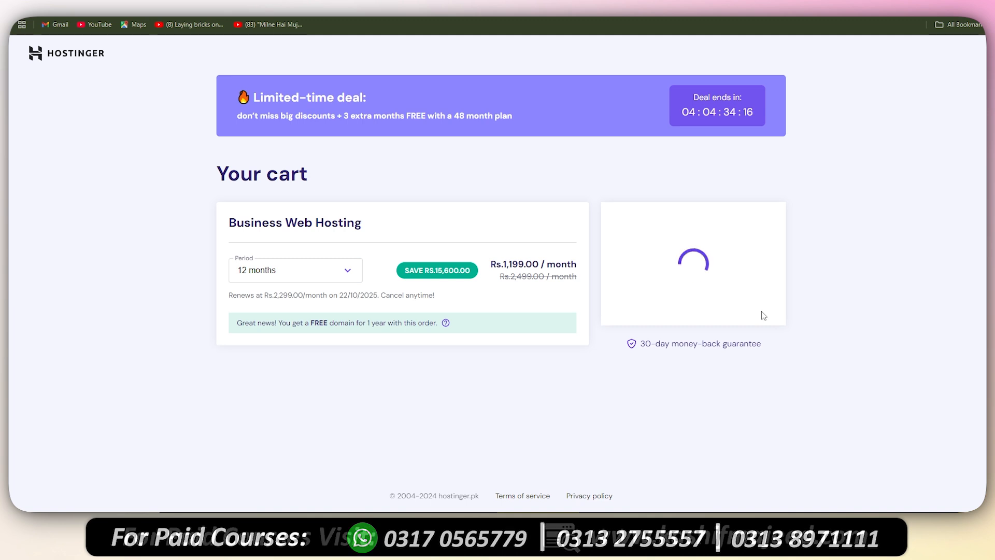
drag(731, 226, 782, 229)
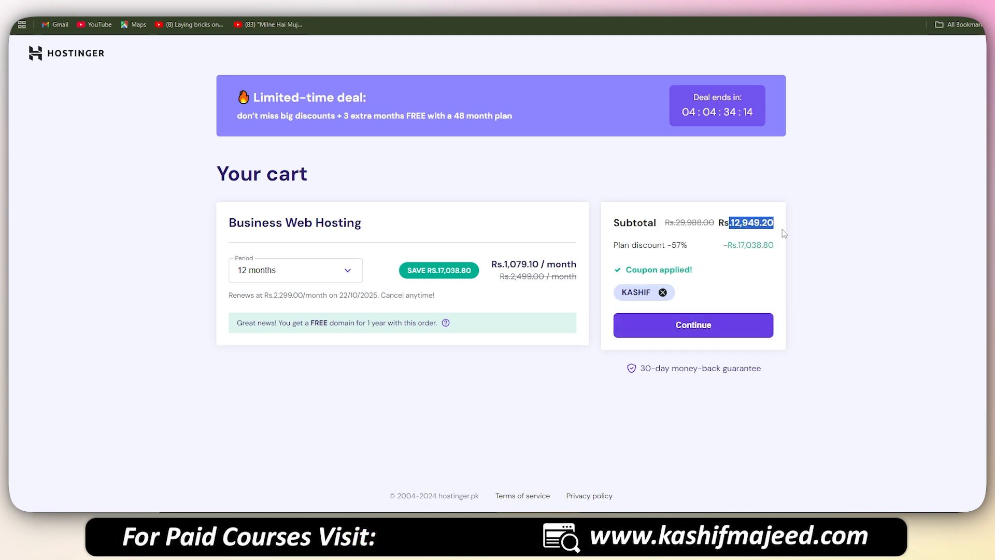
click(756, 226)
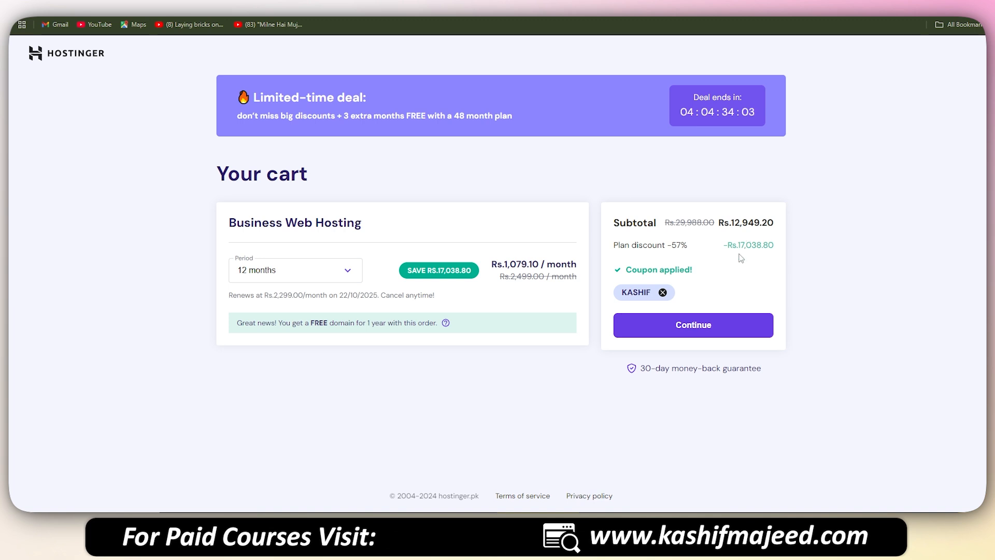
click(705, 333)
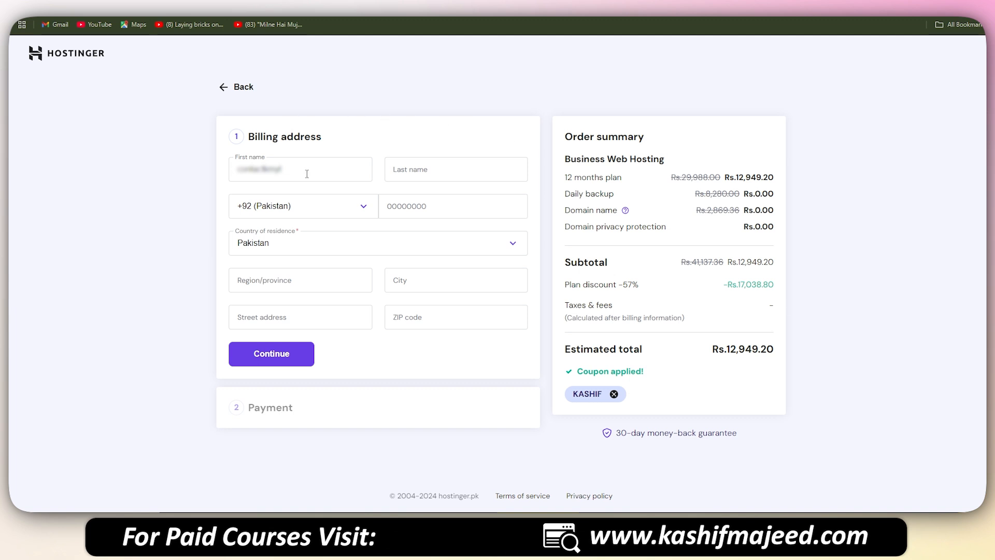
Step: Fill in the customer's billing address and expand the Alfa Wallet payment option
triple_click(358, 172)
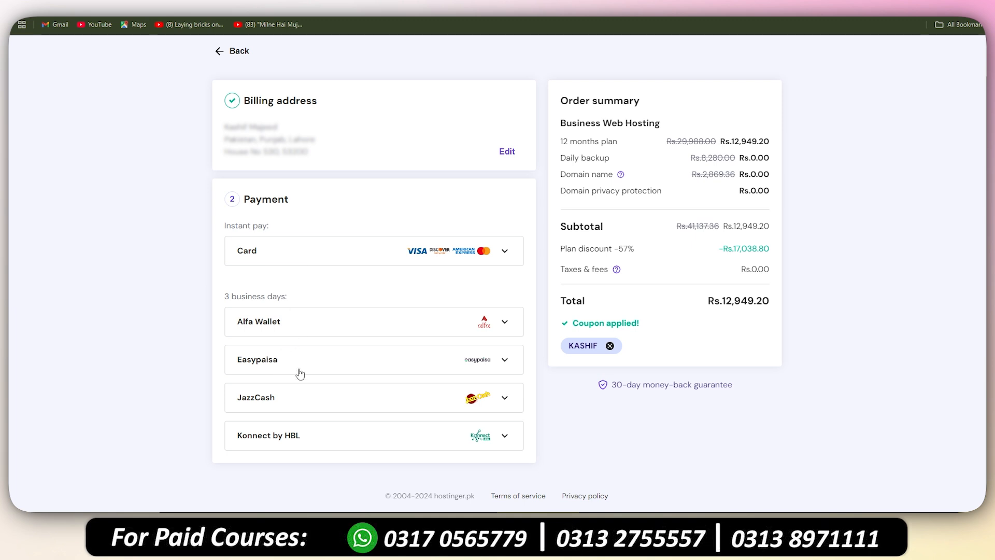
click(478, 319)
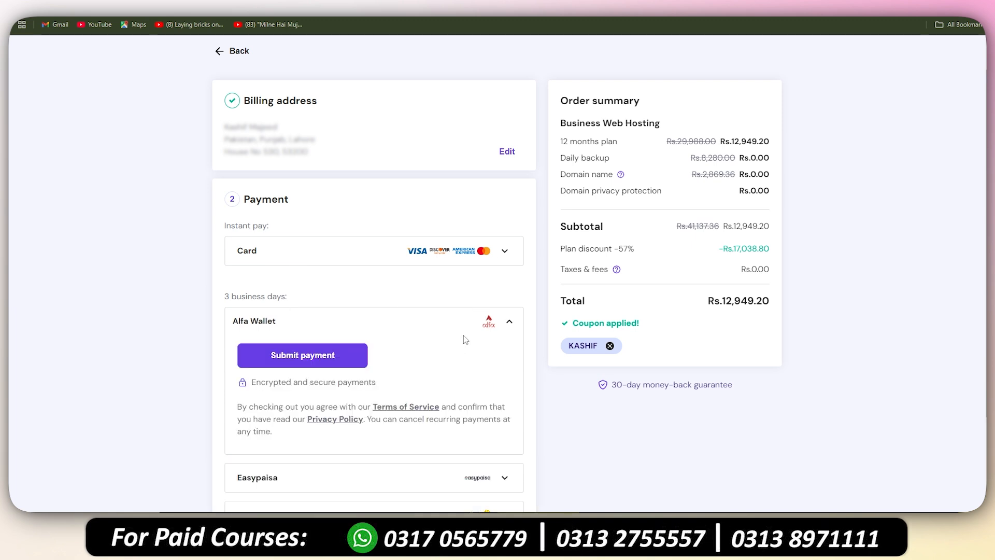
scroll(469, 339, down, 2)
scroll(558, 402, up, 3)
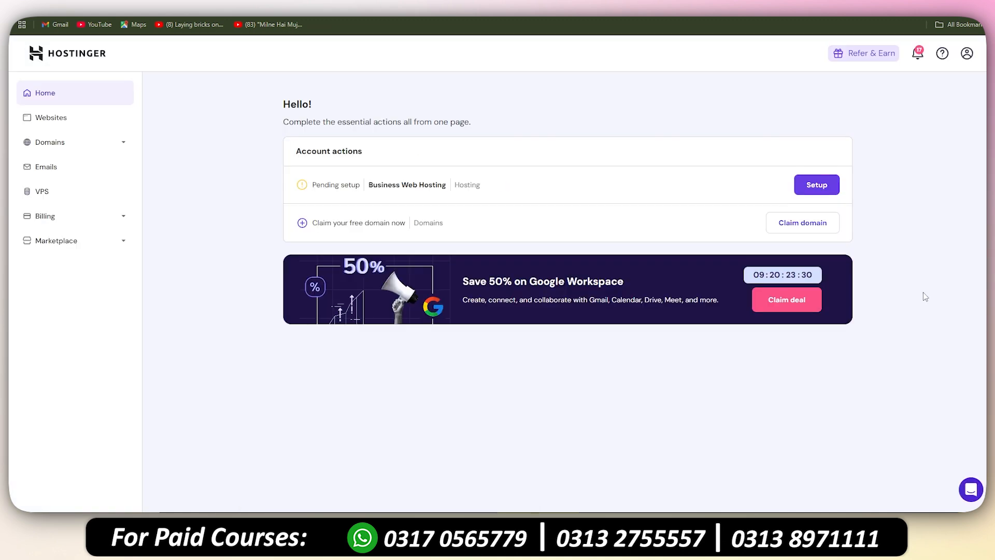
Step: Start the pending Business Web Hosting setup and specify that the website is for Myself or my business
drag(283, 121, 318, 121)
drag(369, 184, 447, 184)
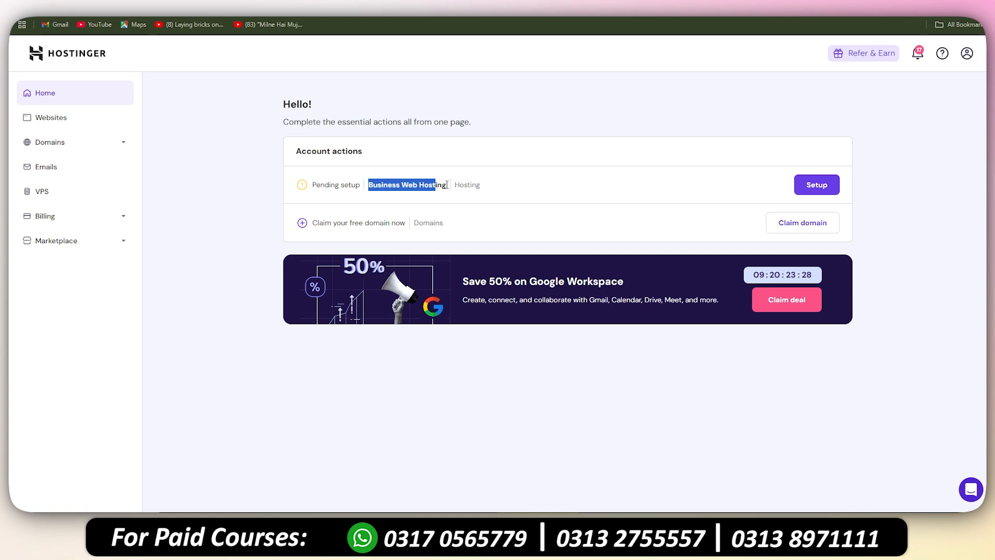
click(808, 189)
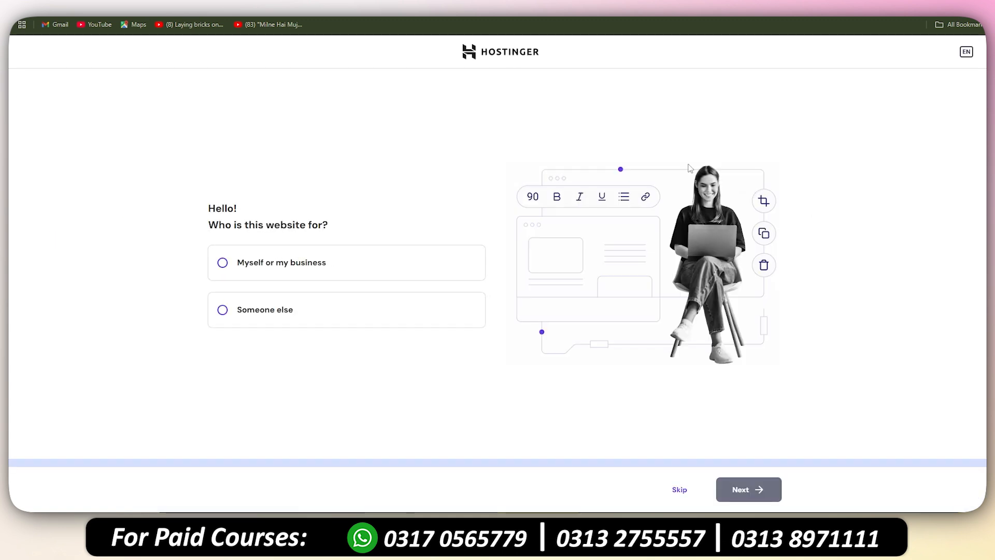
drag(209, 227, 300, 225)
click(268, 227)
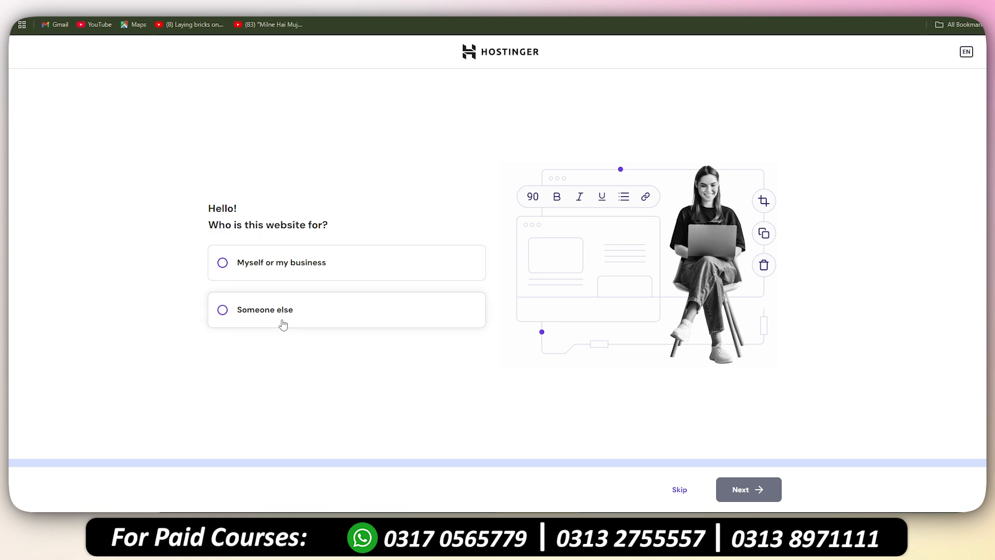
click(258, 272)
click(760, 490)
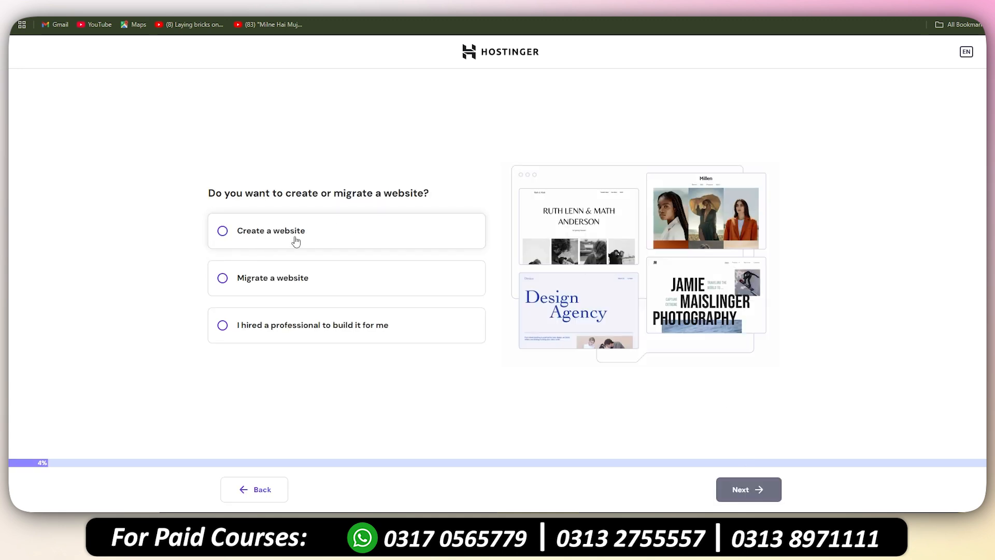
Step: Choose to create a website and select WordPress as the way to build it
click(274, 243)
click(749, 489)
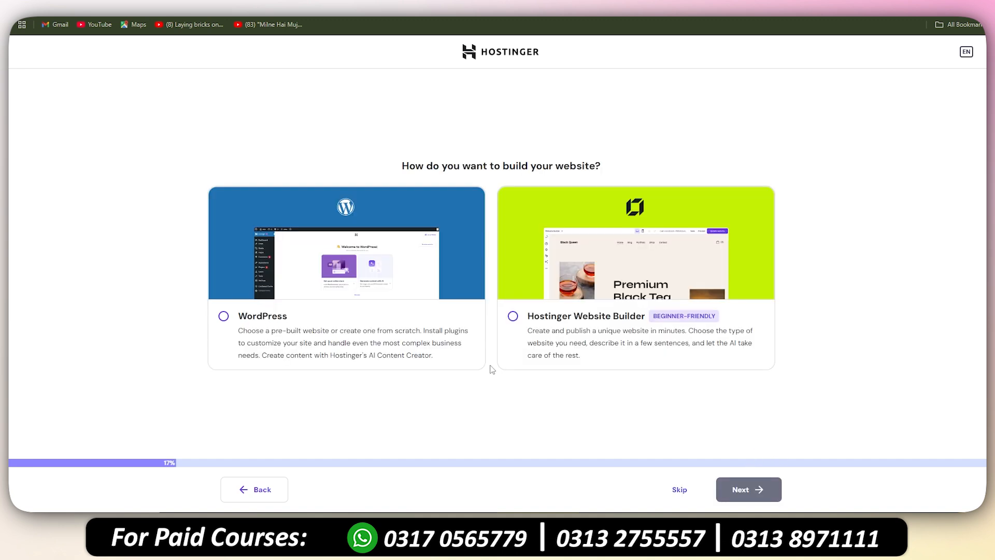
click(254, 322)
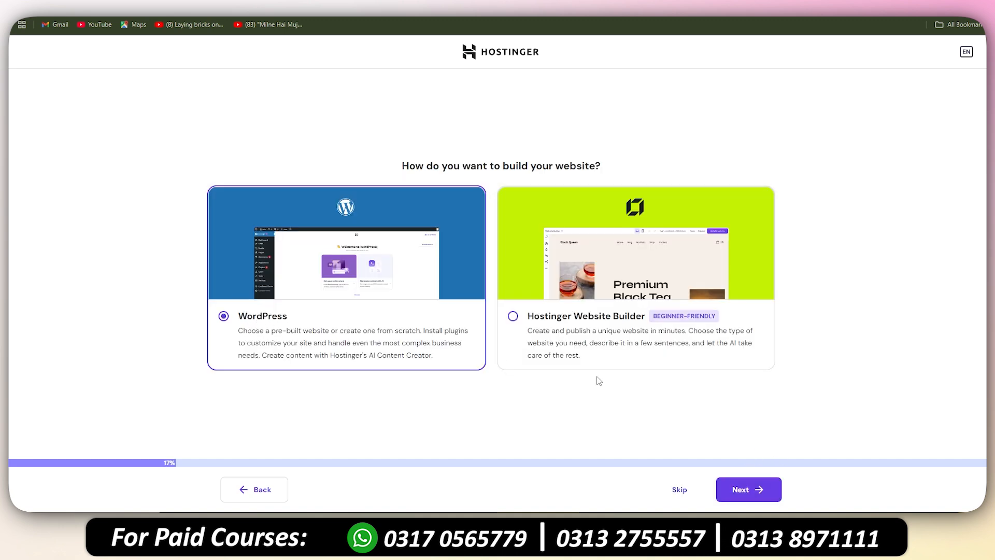
click(754, 490)
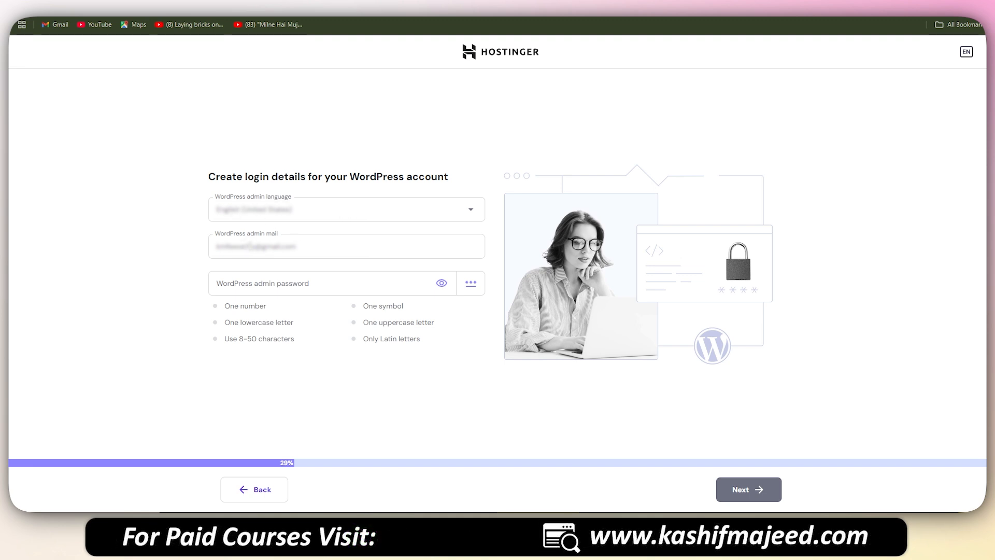
Step: Enter the WordPress admin password for the login details and choose to create a blank site
click(258, 283)
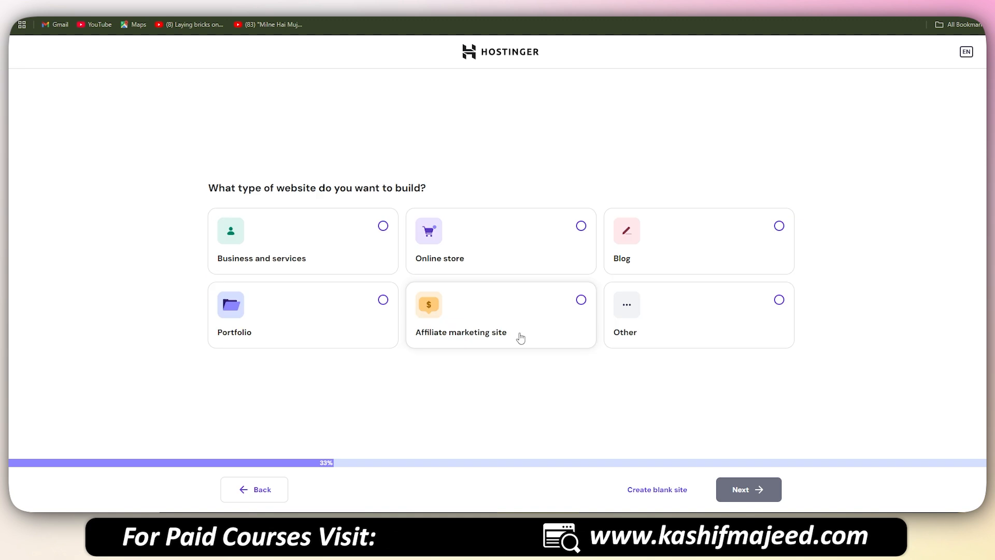
click(657, 490)
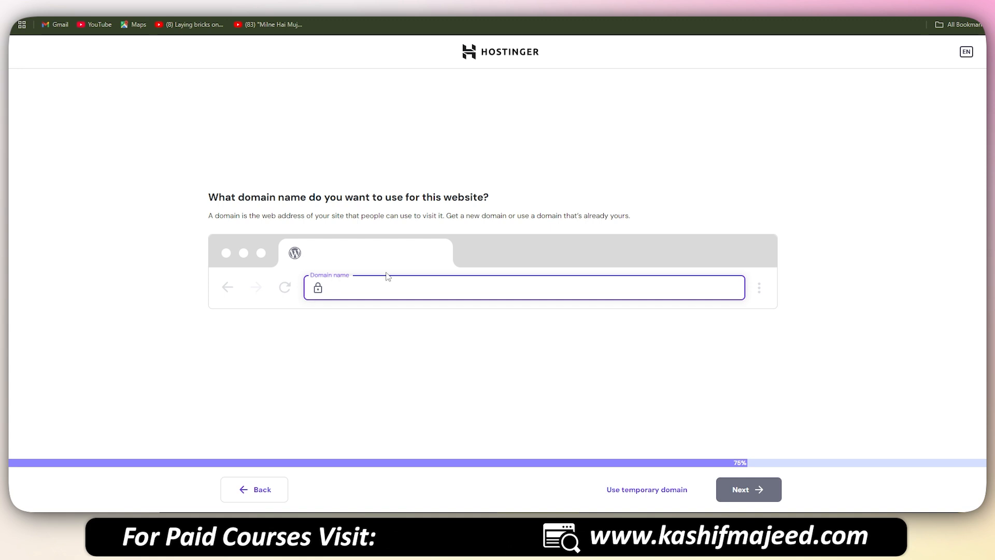
Step: Switch to Namelix and generate business name ideas for "peshawari chapal" with Auto name style and Medium randomness
click(83, 5)
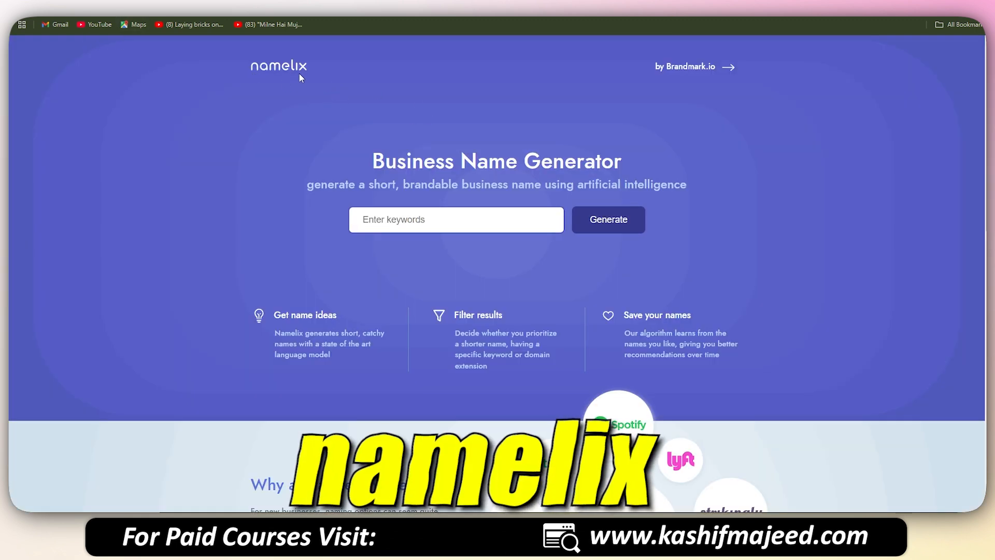
click(408, 226)
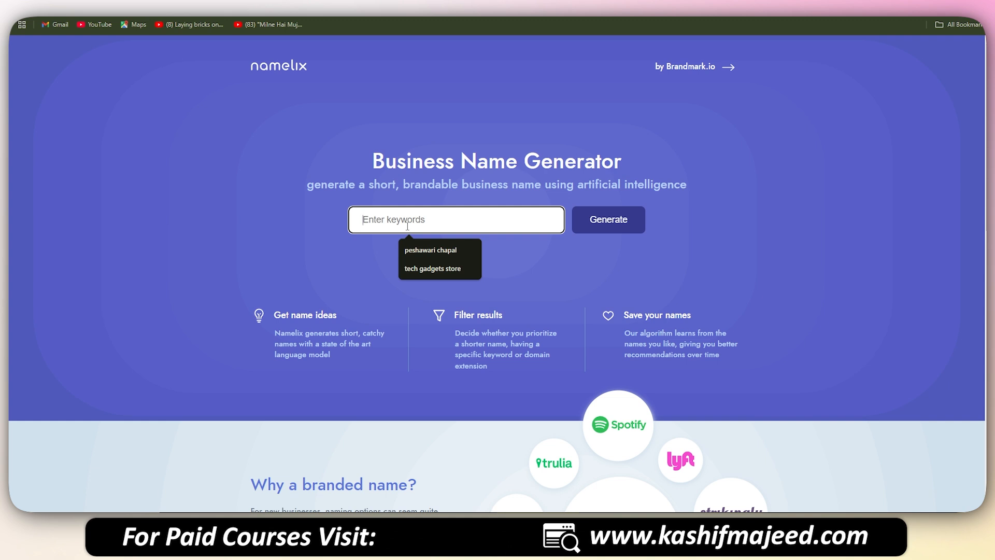
click(425, 250)
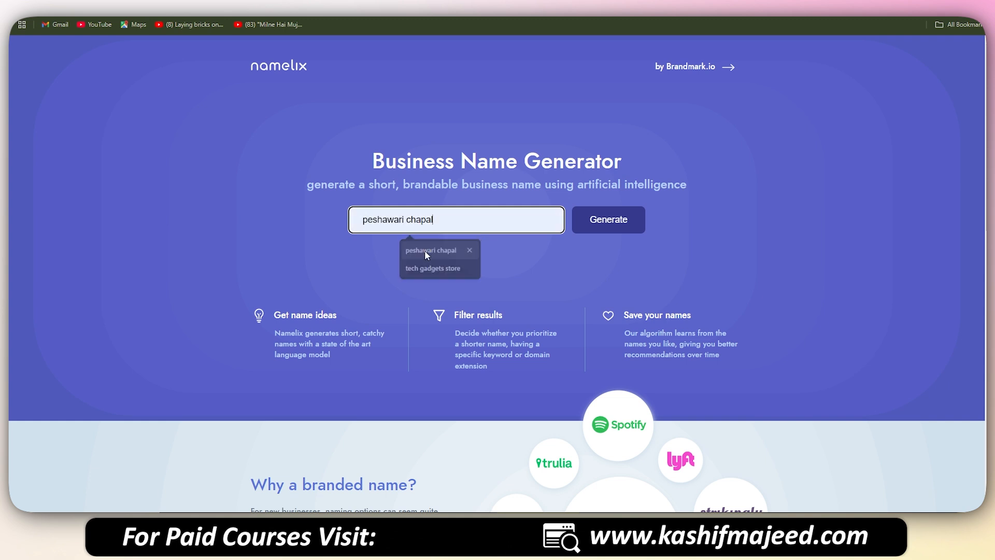
click(612, 224)
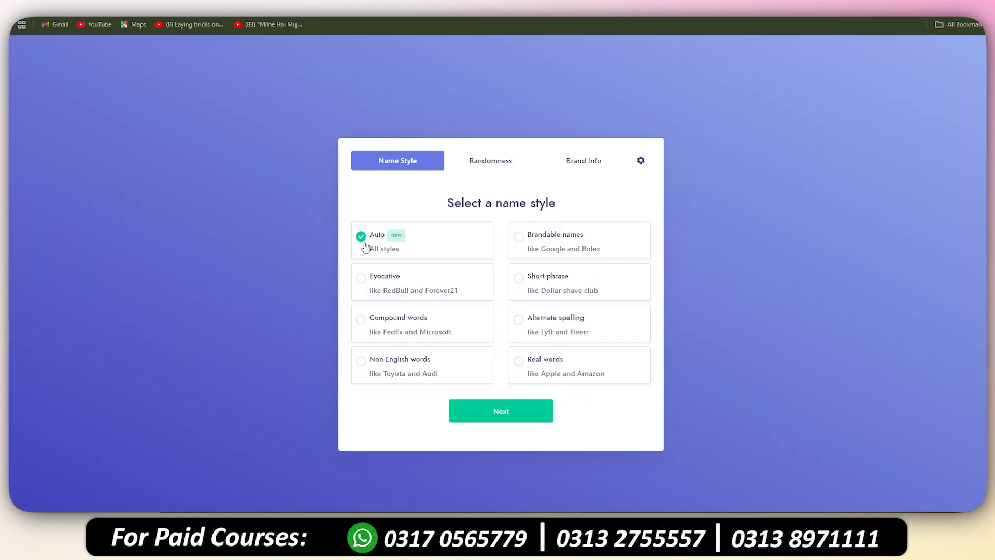
click(515, 416)
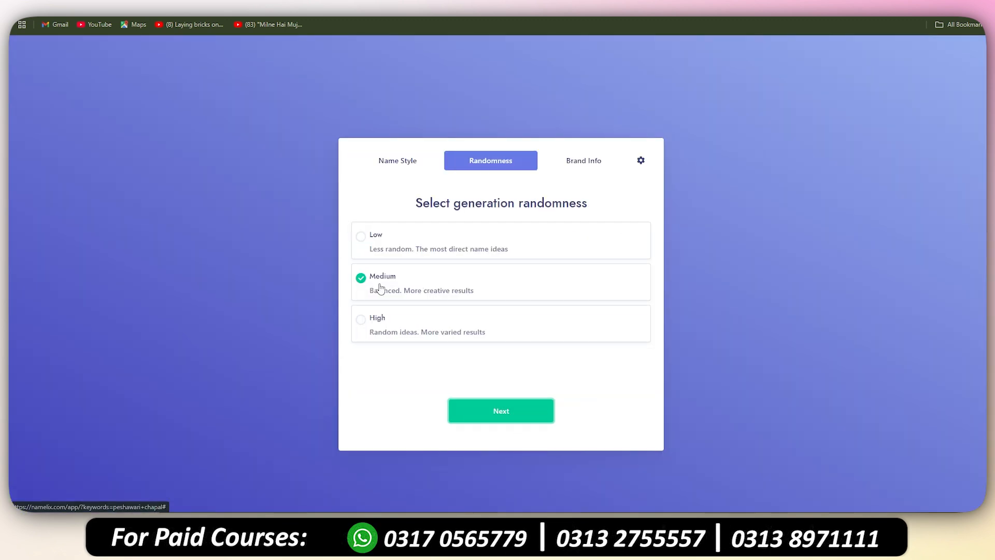
click(516, 416)
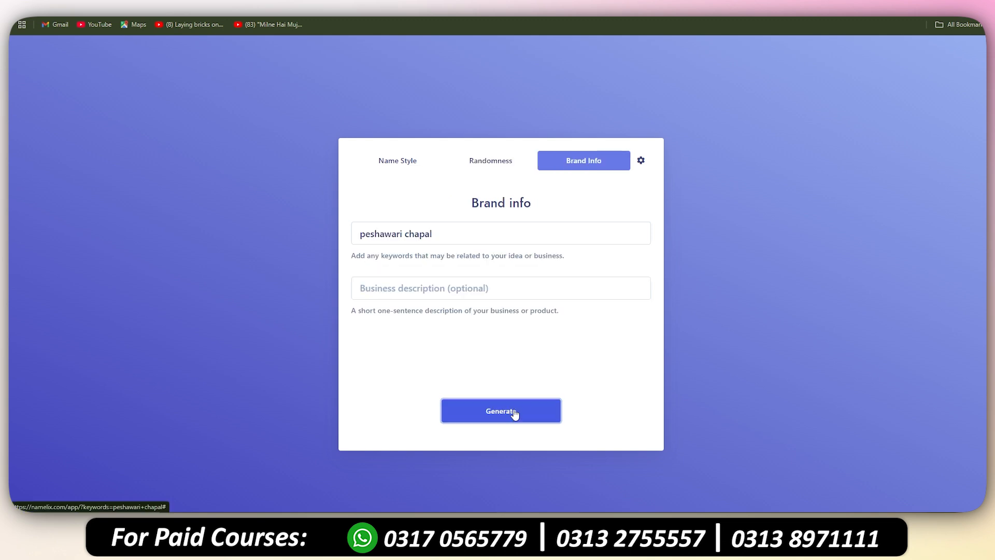
click(498, 414)
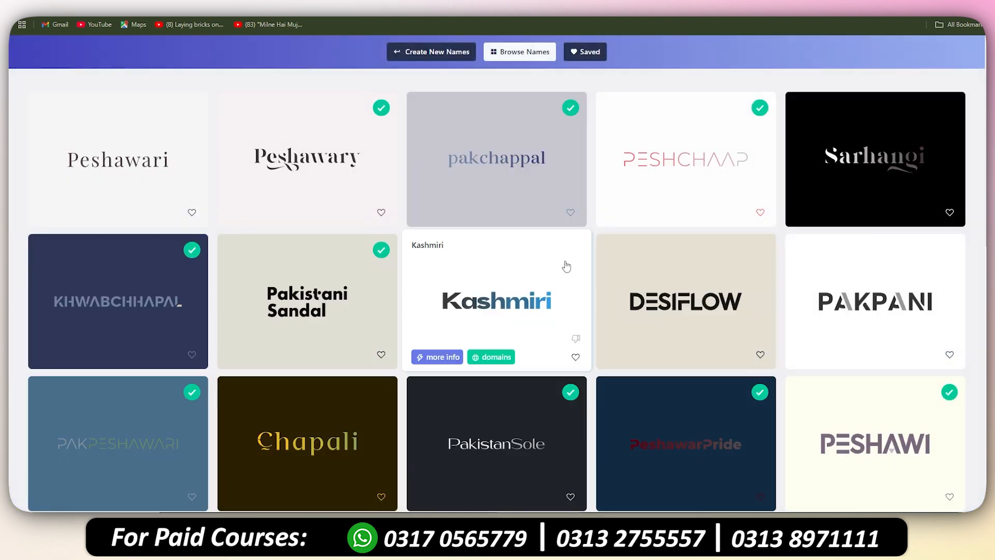
scroll(566, 266, down, 3)
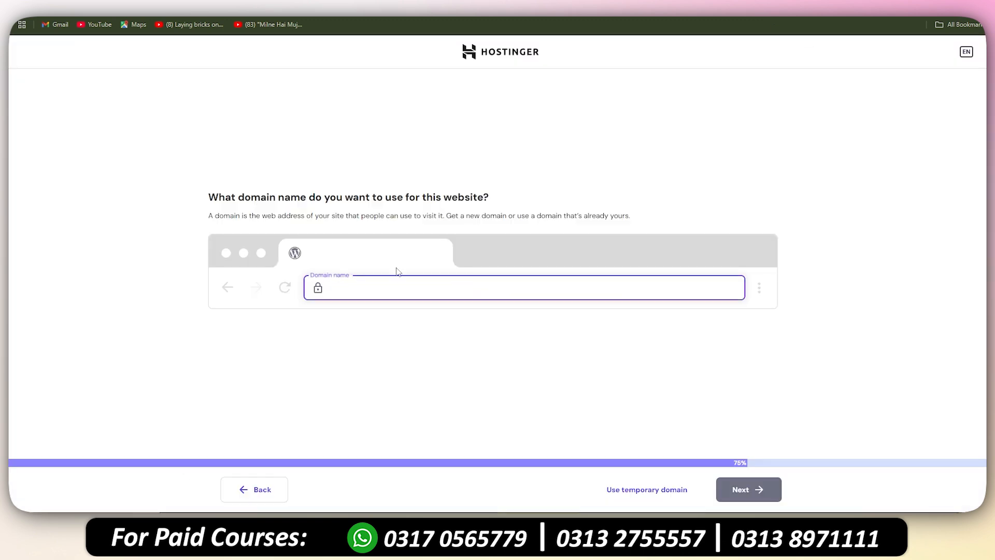
Step: In the Hostinger setup, choose the free domain earningwithkm.com and register it as Personal with Pakistan as the country
text(earningwithkm)
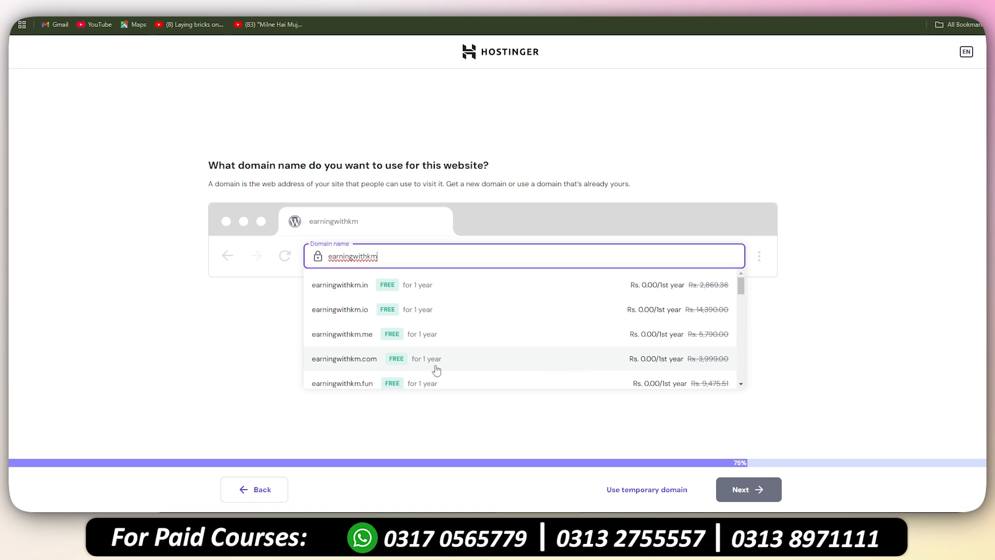
click(391, 363)
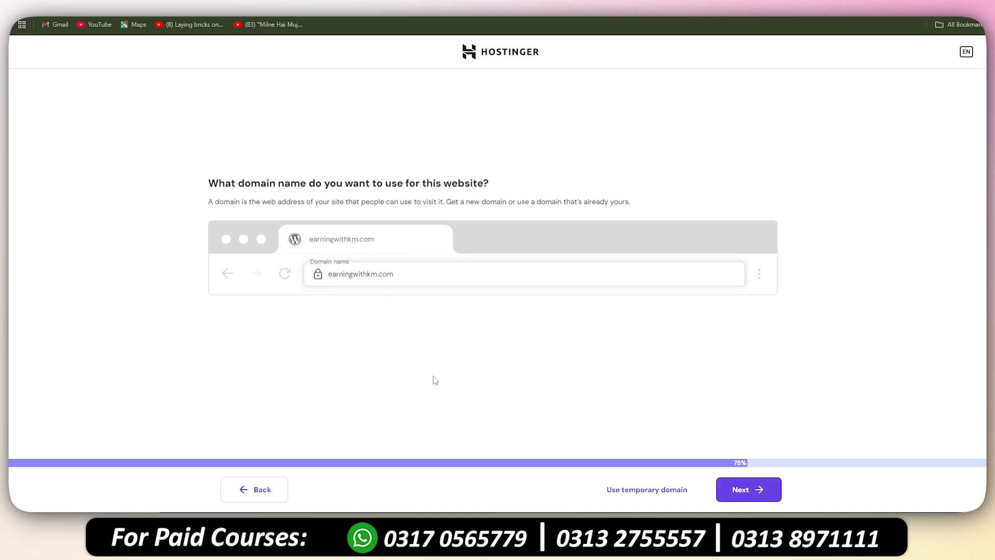
click(752, 490)
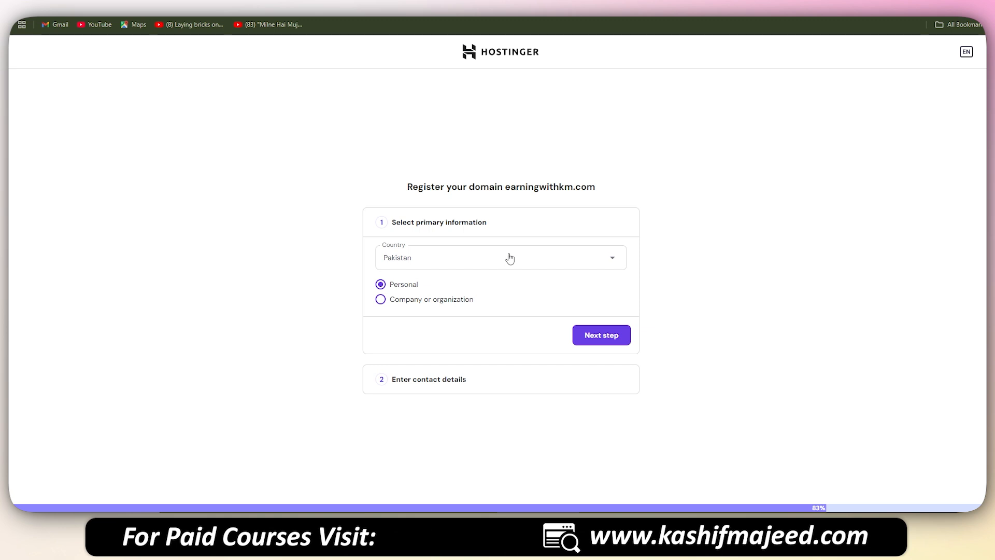
click(620, 337)
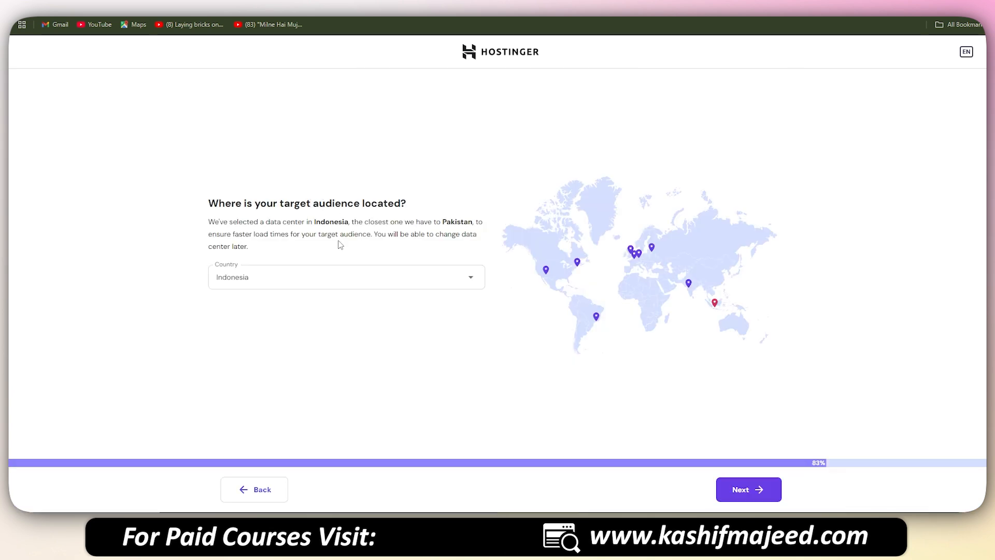
Step: Accept Indonesia as the data center location and continue the website setup
drag(316, 223, 483, 226)
click(464, 227)
click(760, 492)
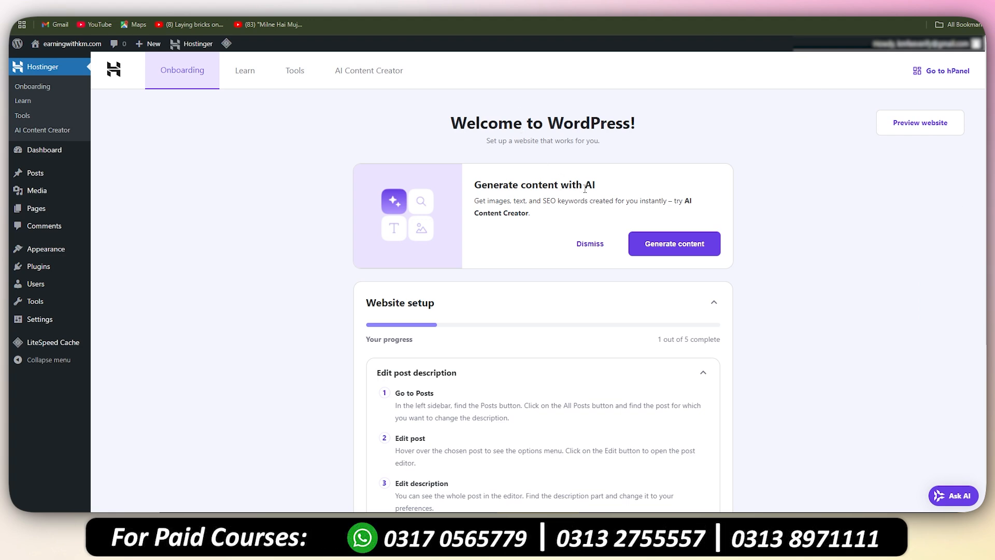
Step: Go to adding a new WordPress plugin and search the plugin directory for "woocommerce"
scroll(769, 262, down, 3)
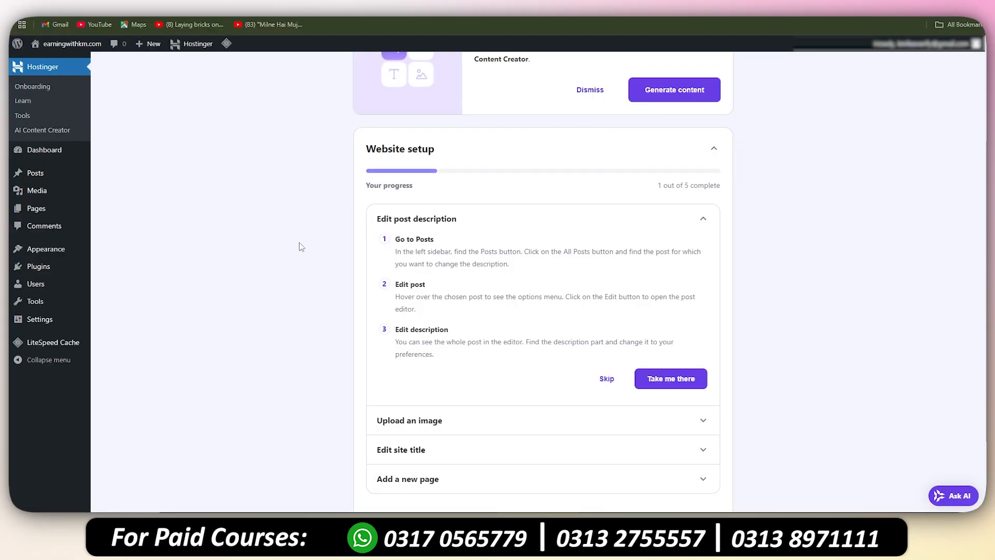
mouse_move(40, 270)
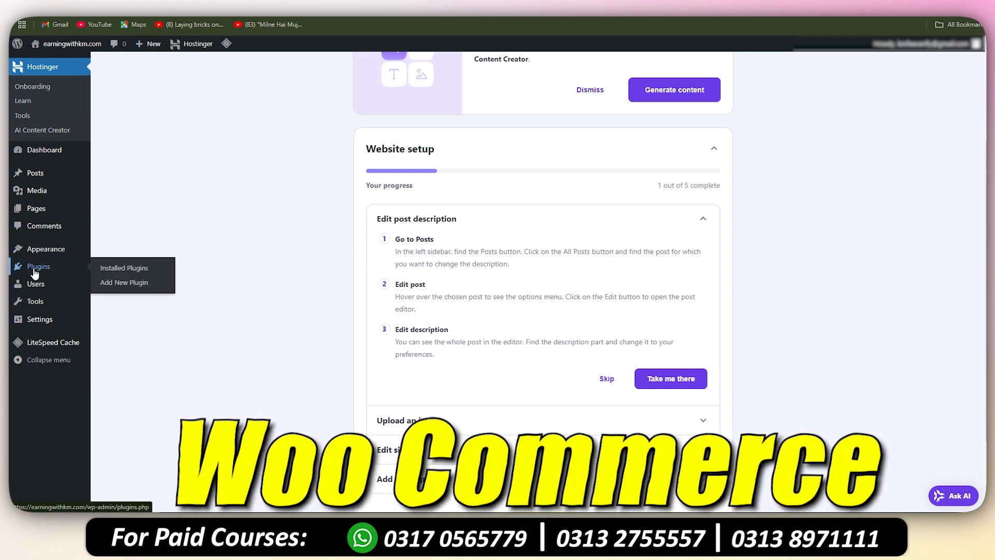
click(132, 282)
click(812, 99)
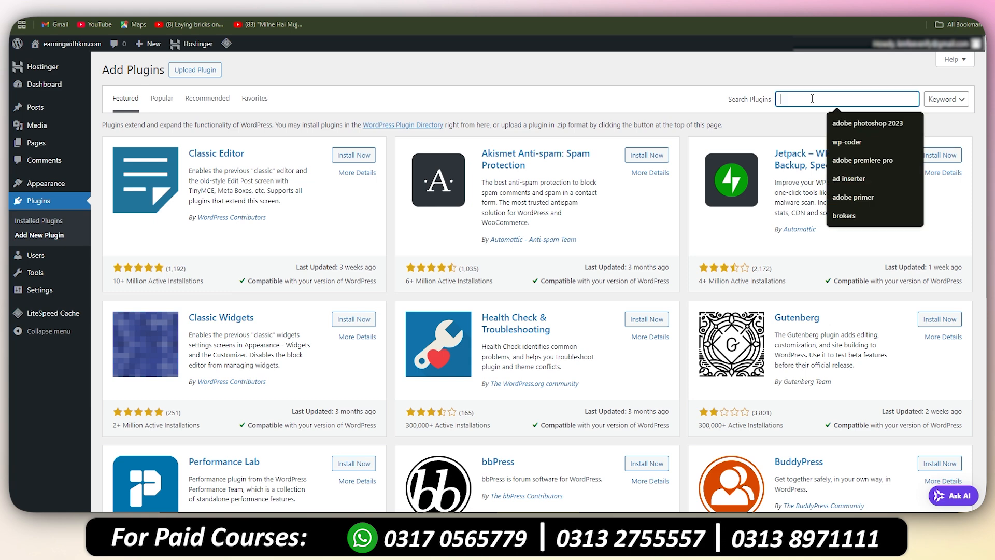
text(w)
click(850, 161)
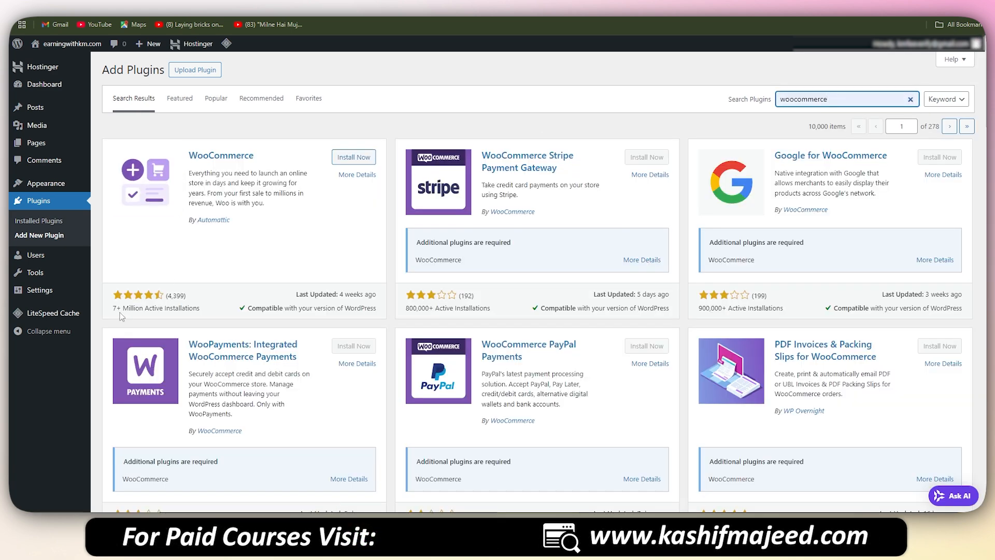
Step: Install and activate the WooCommerce plugin by Automattic
drag(129, 309, 176, 310)
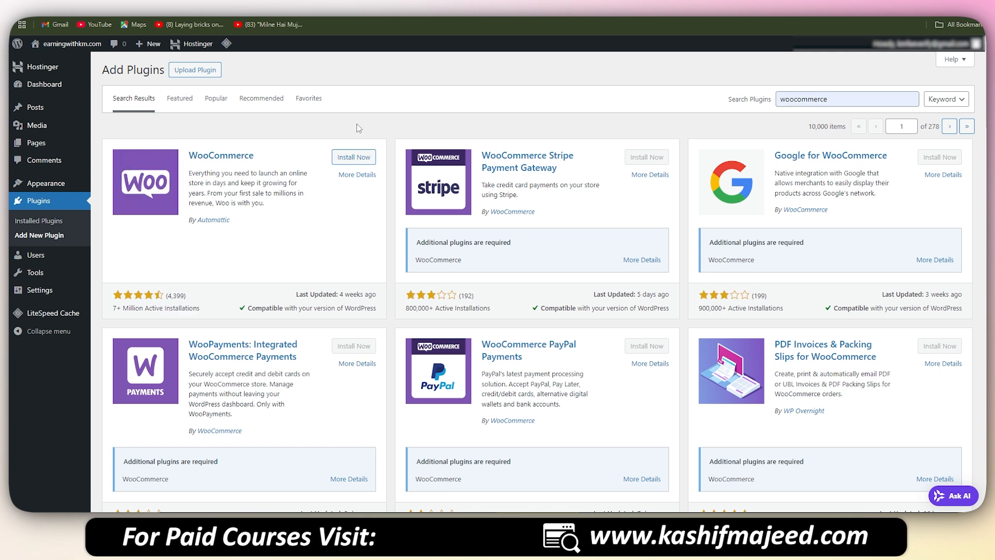
click(353, 158)
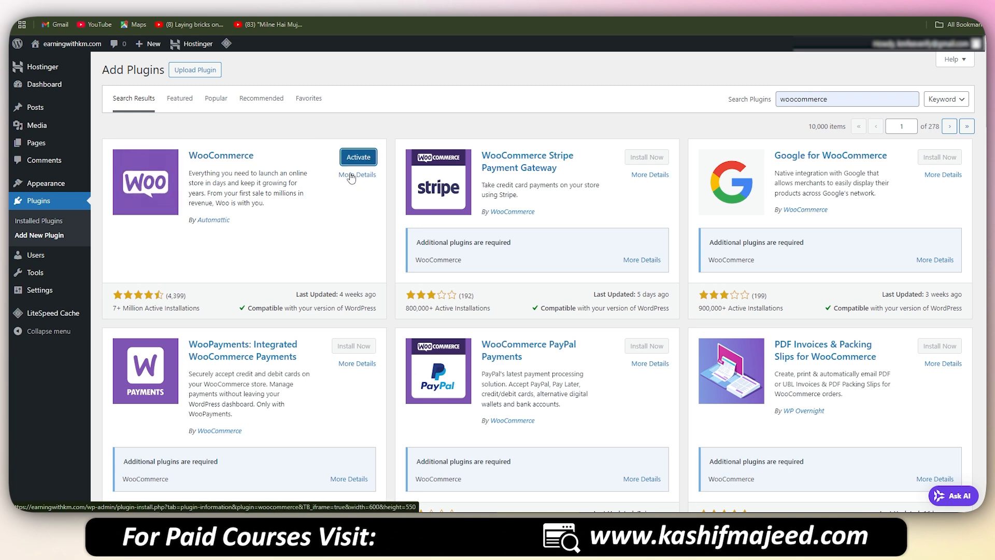
click(357, 159)
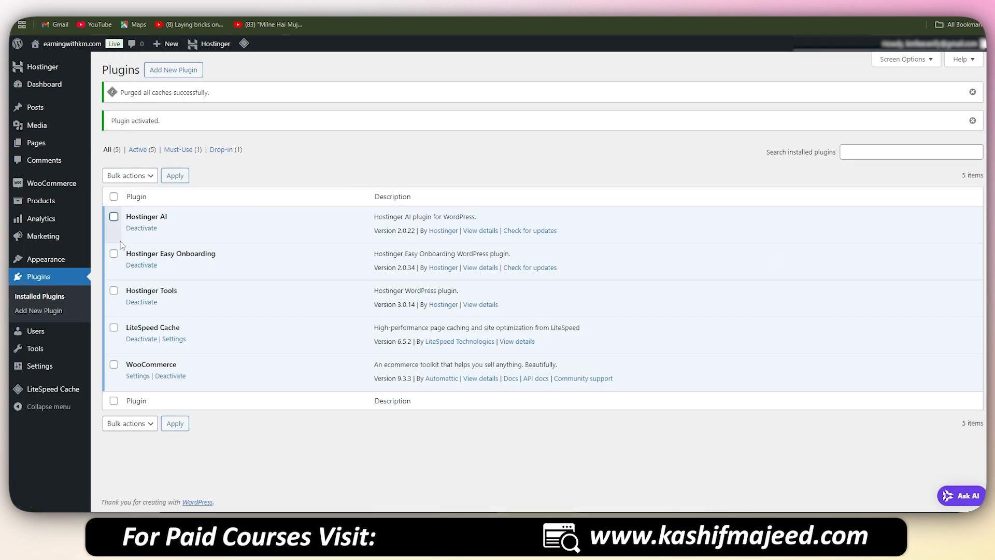
Step: Go to adding a new theme, search for "ecommerce" and browse the matching themes
mouse_move(58, 259)
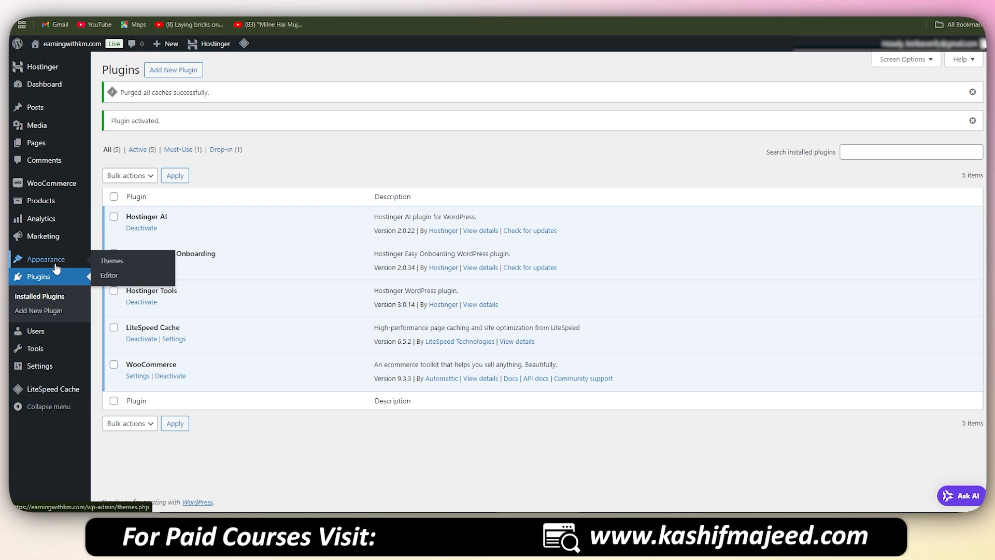
click(112, 262)
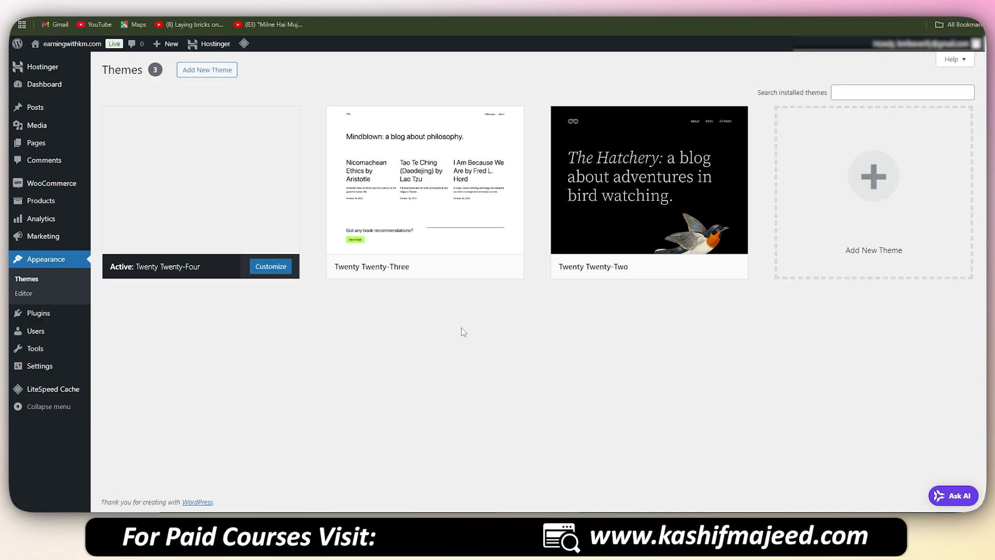
click(197, 71)
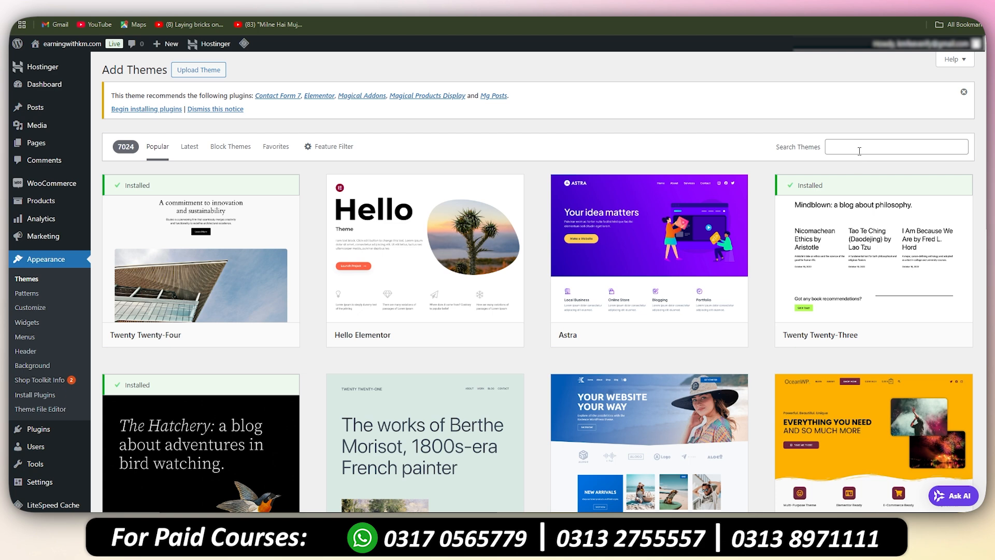
click(858, 149)
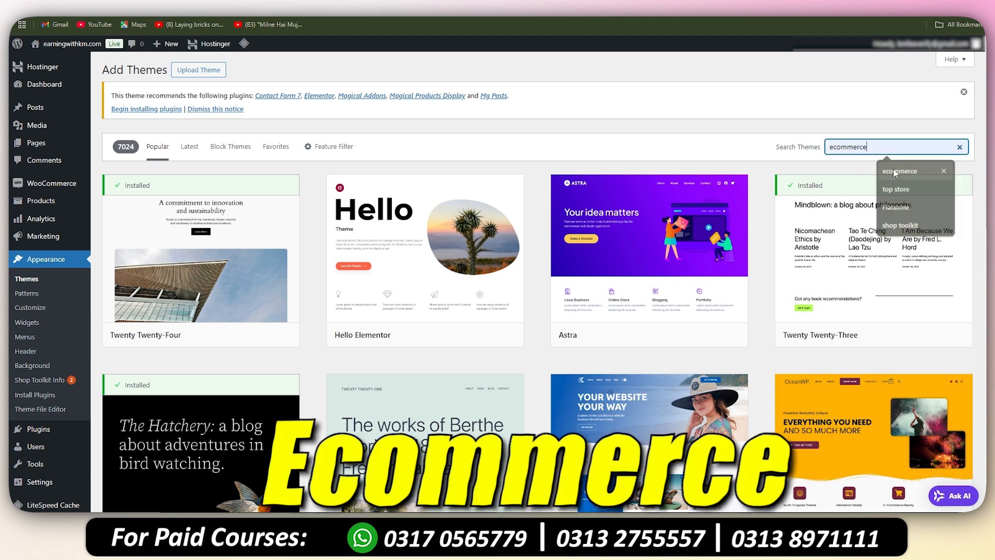
click(889, 165)
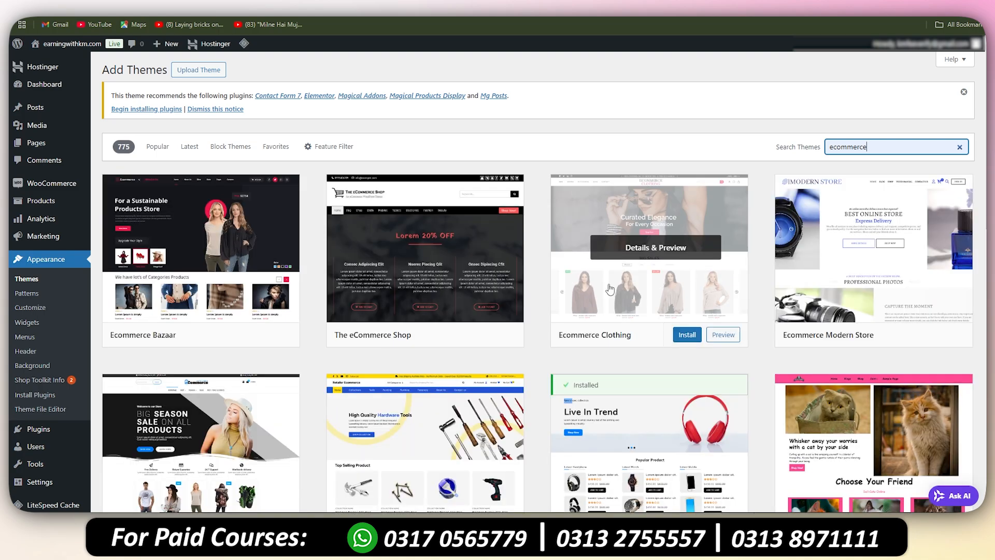
scroll(606, 291, down, 10)
mouse_move(602, 290)
scroll(602, 291, up, 10)
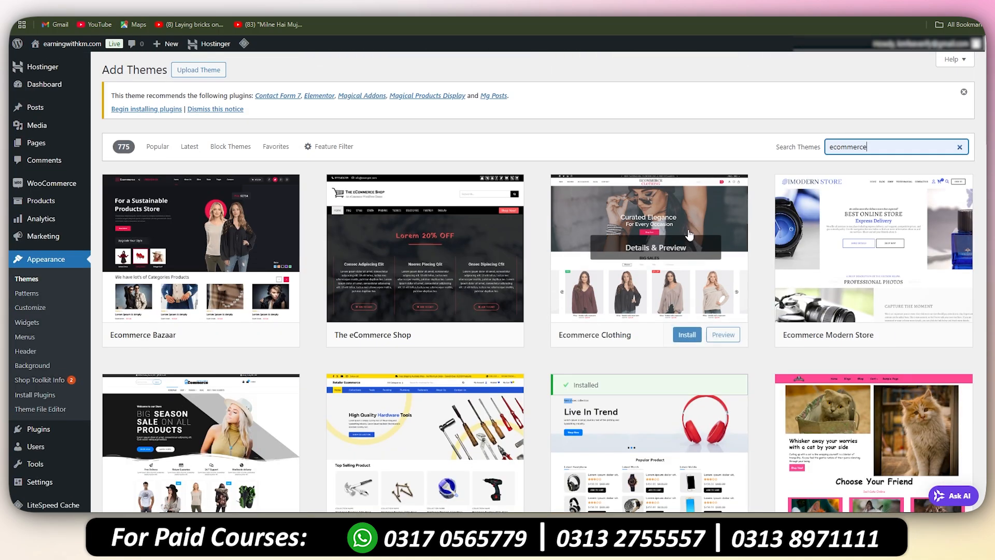
Step: Replace the theme search with "shop toolkit"
click(960, 147)
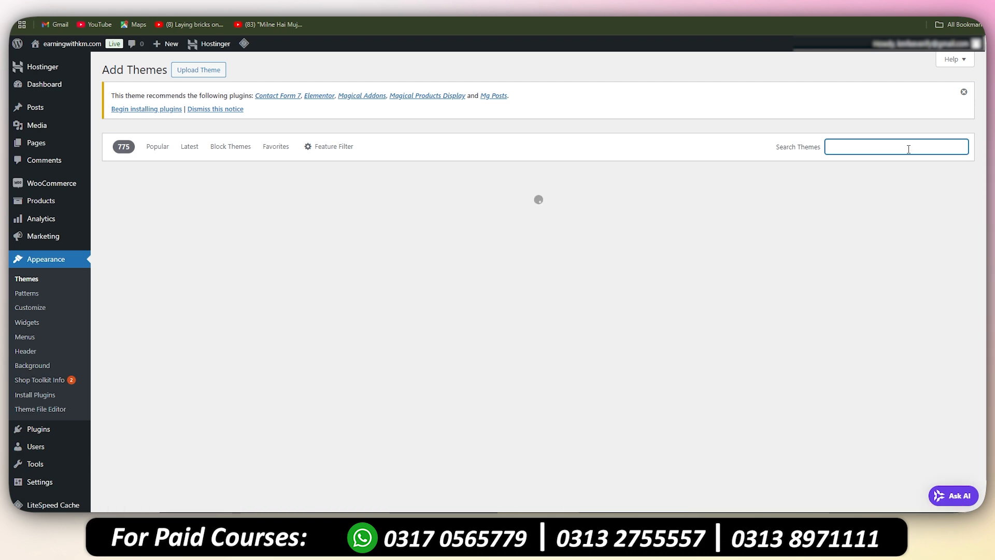
click(908, 149)
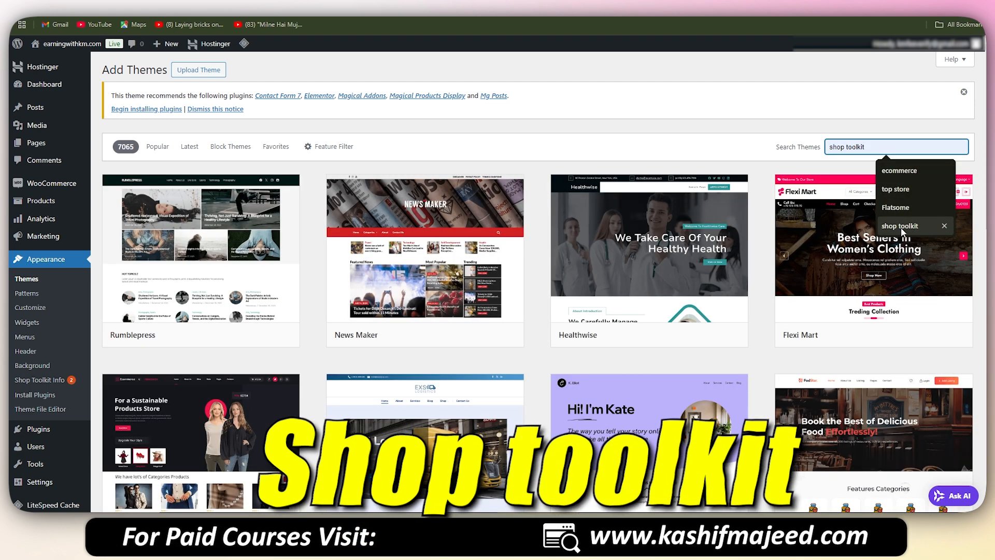
click(901, 226)
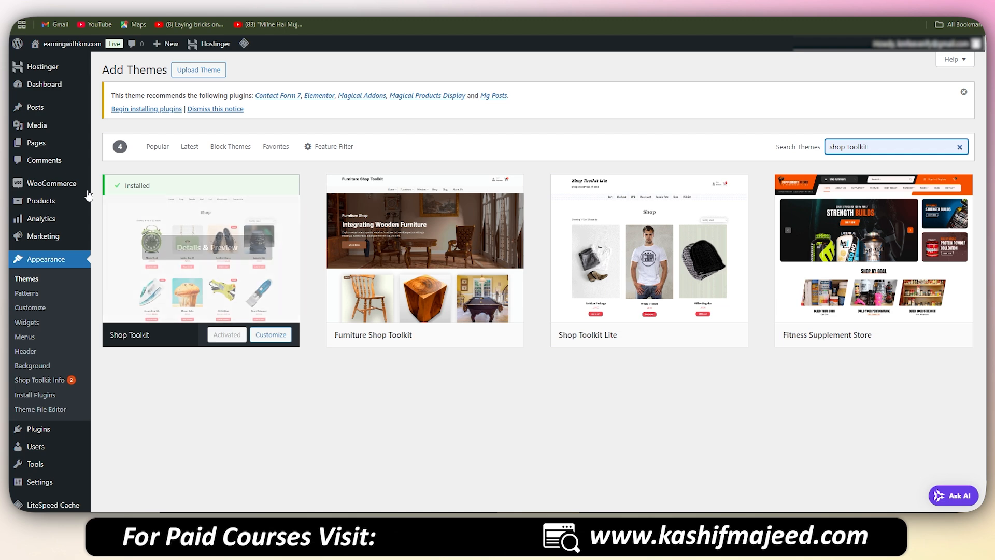
Step: In the WooCommerce general settings, set the selling location to specific countries and choose Pakistan
mouse_move(64, 191)
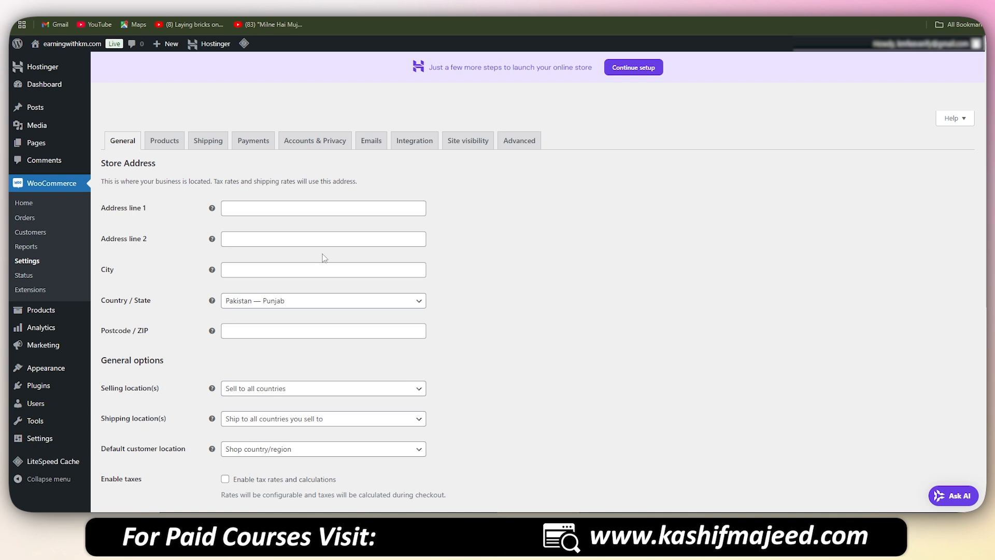
click(242, 208)
click(576, 211)
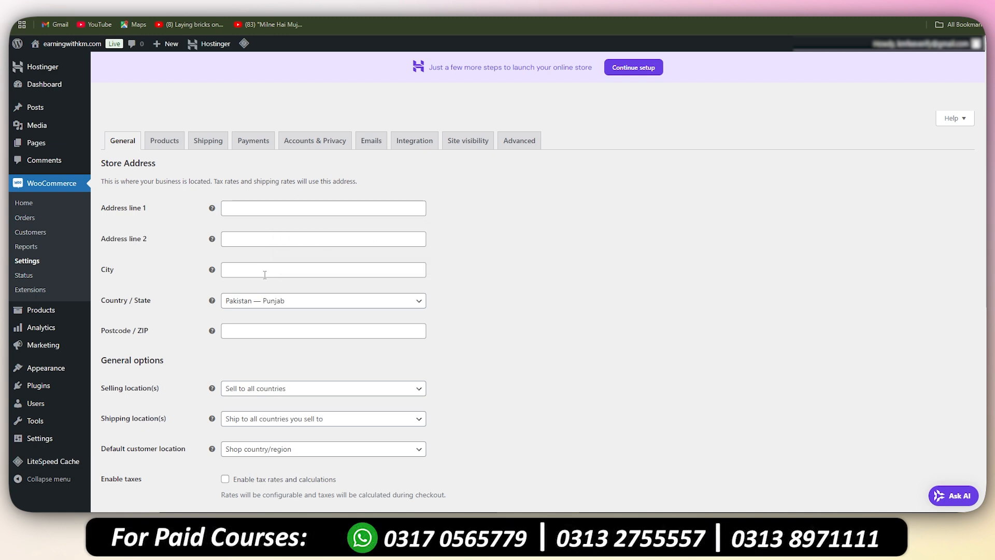
scroll(475, 280, down, 3)
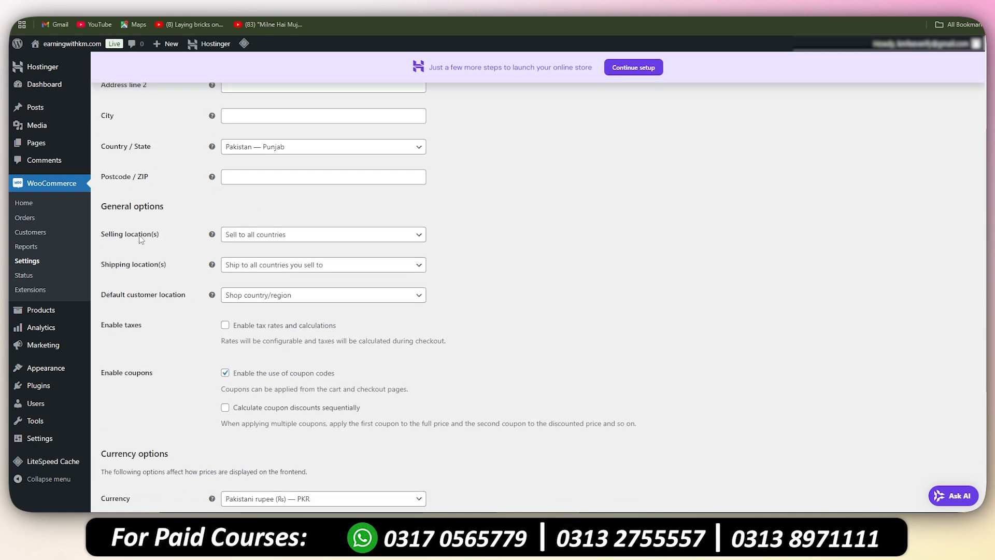
click(306, 238)
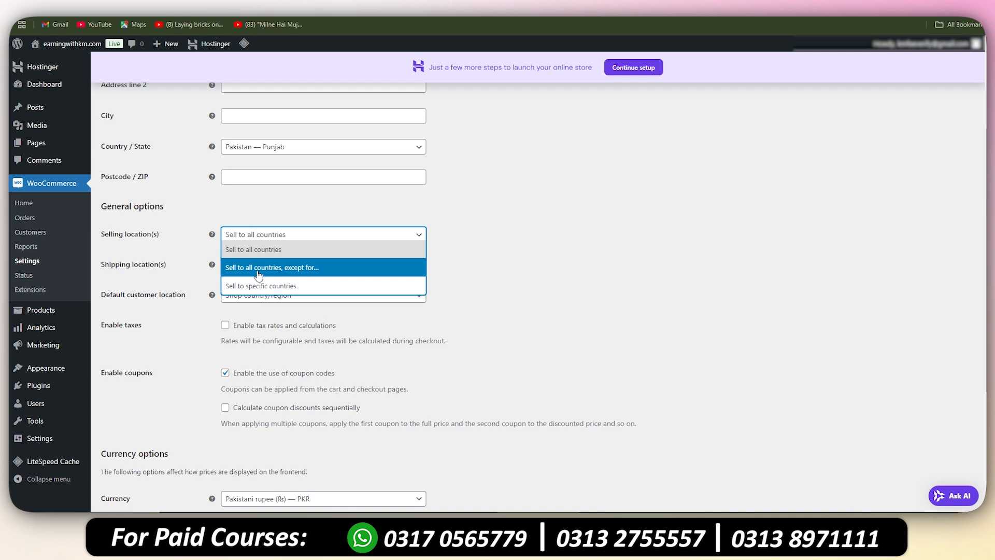
click(282, 289)
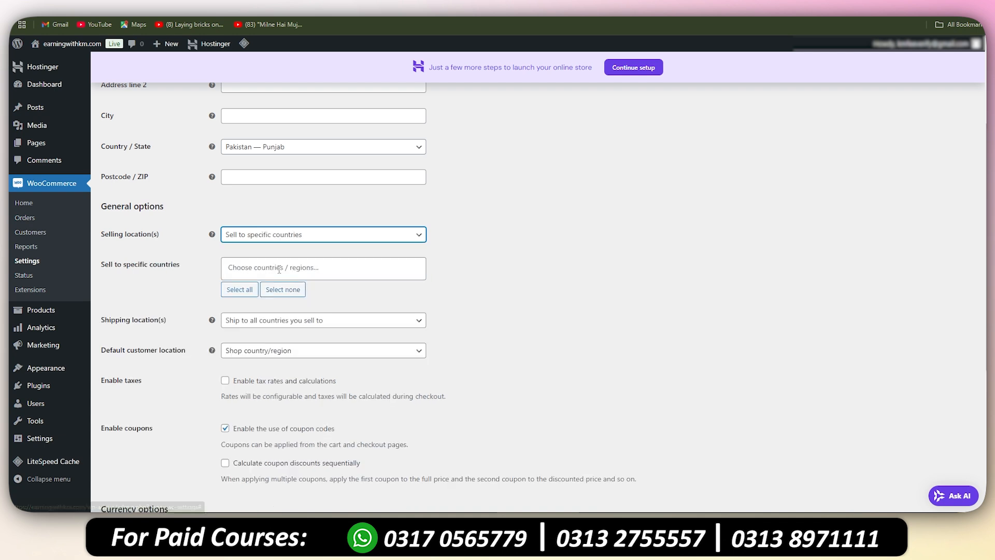
click(279, 269)
text(pak)
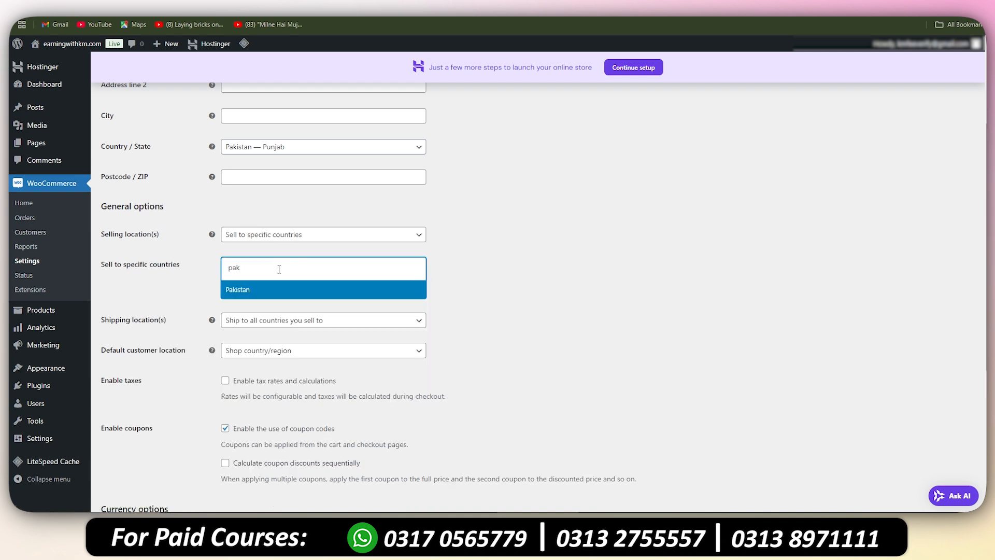
click(282, 292)
Step: Set the shipping location to specific countries only and choose Pakistan
scroll(554, 275, down, 3)
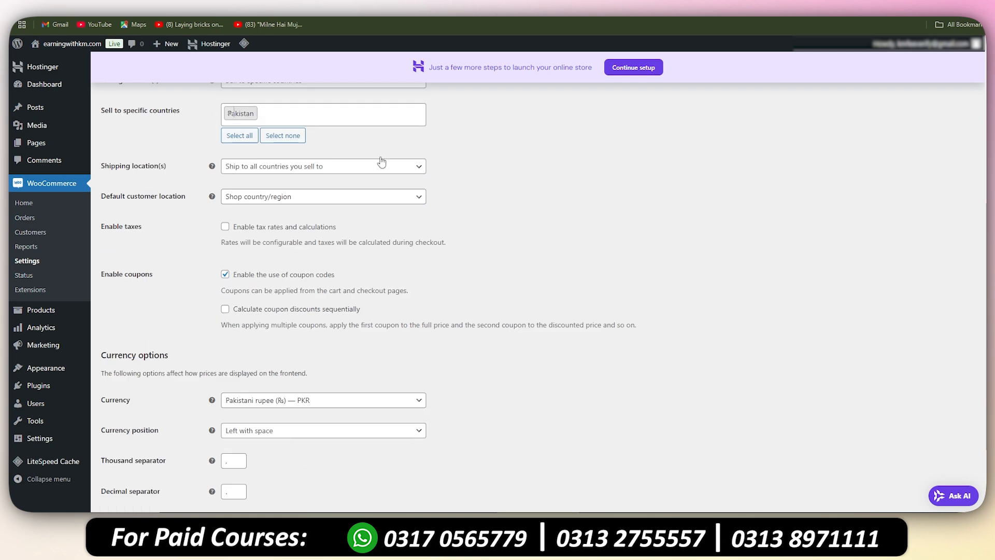
click(280, 168)
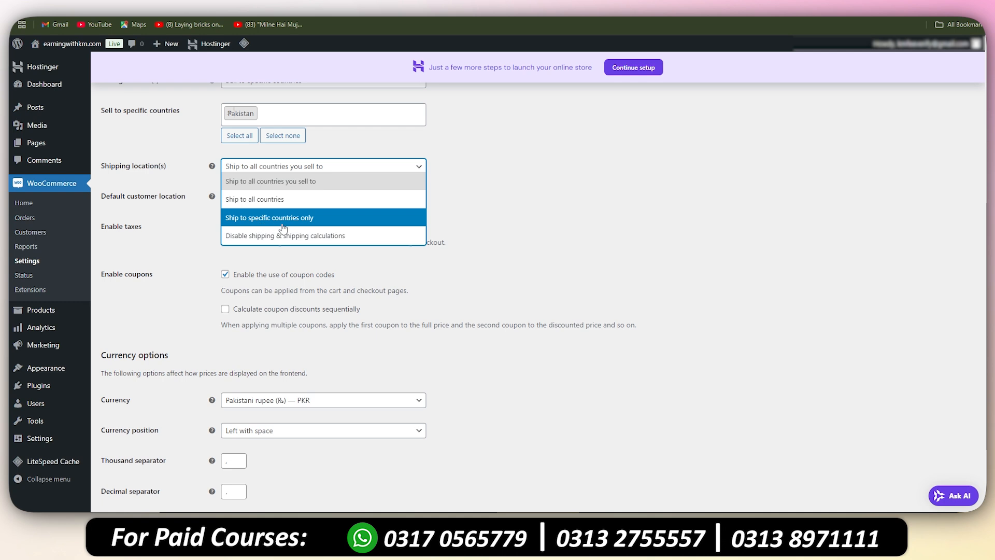
click(303, 220)
click(287, 197)
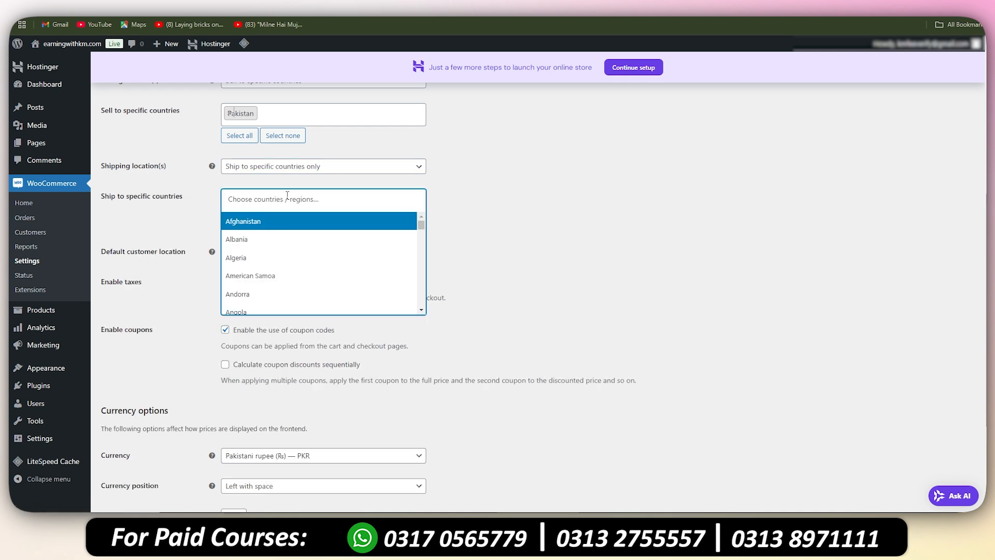
text(pakis)
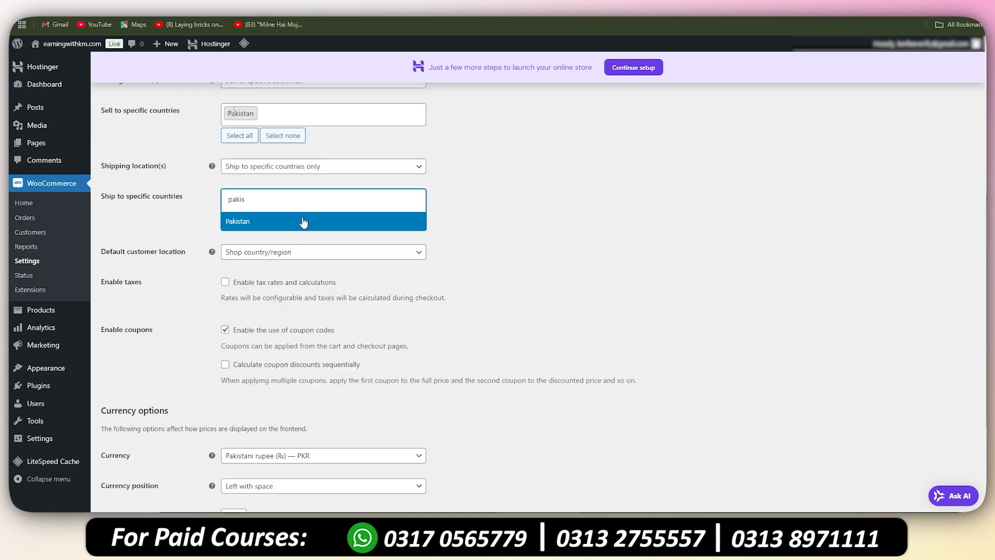
click(300, 221)
Step: Review the currency options and save the general store settings
scroll(462, 280, down, 3)
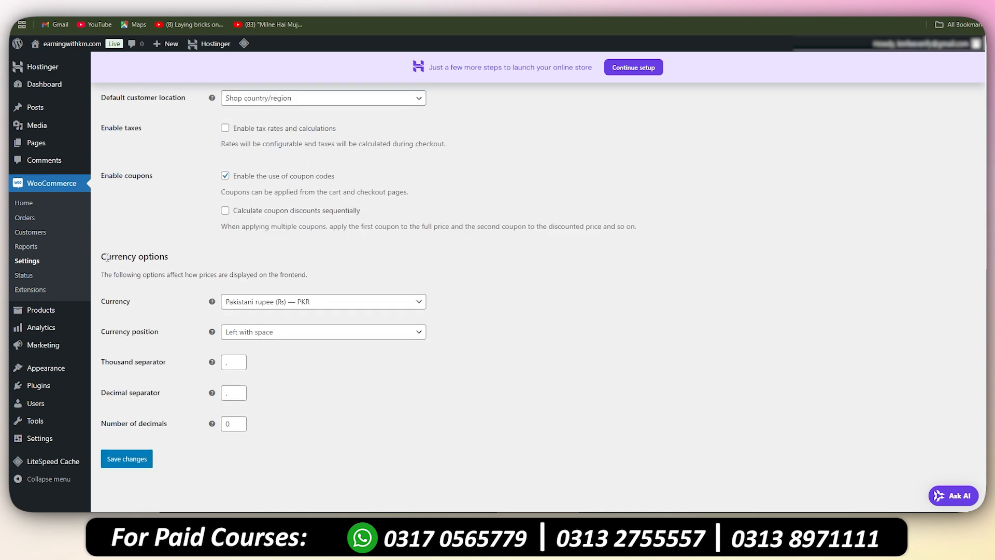
drag(107, 257, 228, 274)
click(115, 313)
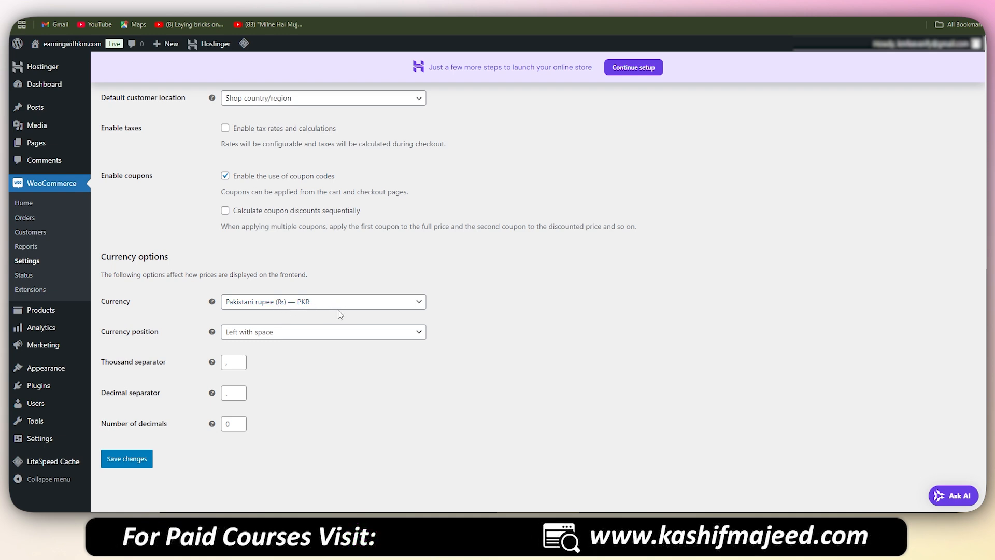
scroll(440, 321, up, 10)
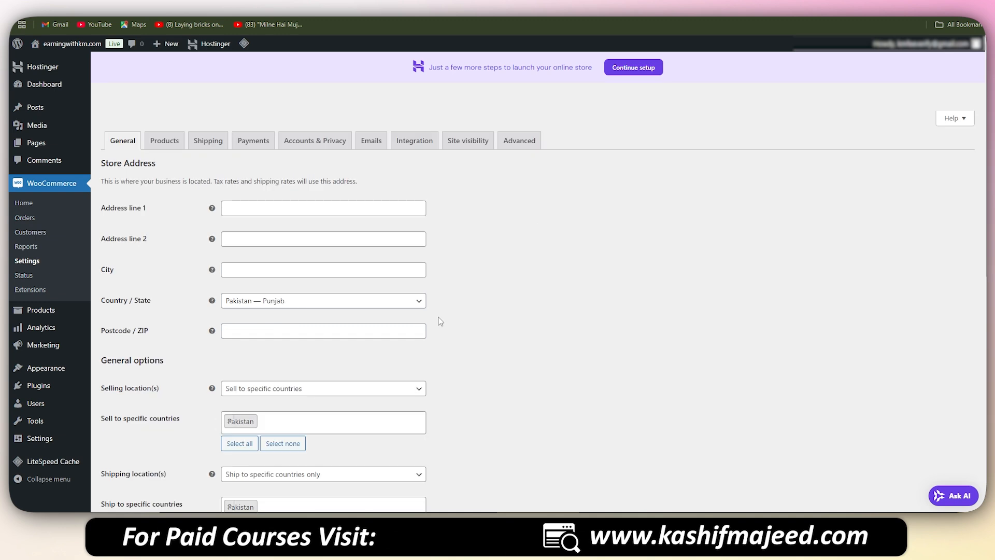
scroll(440, 322, down, 10)
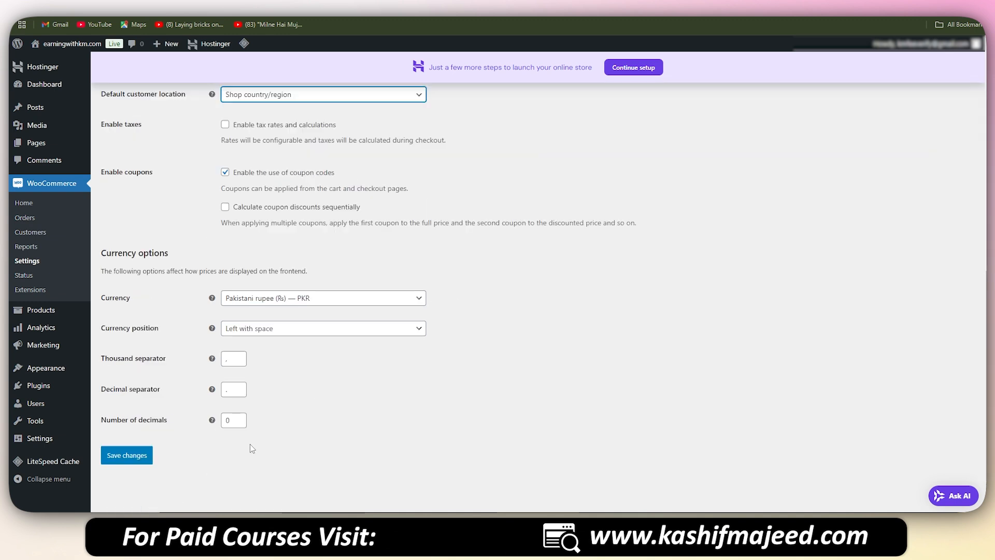
click(137, 455)
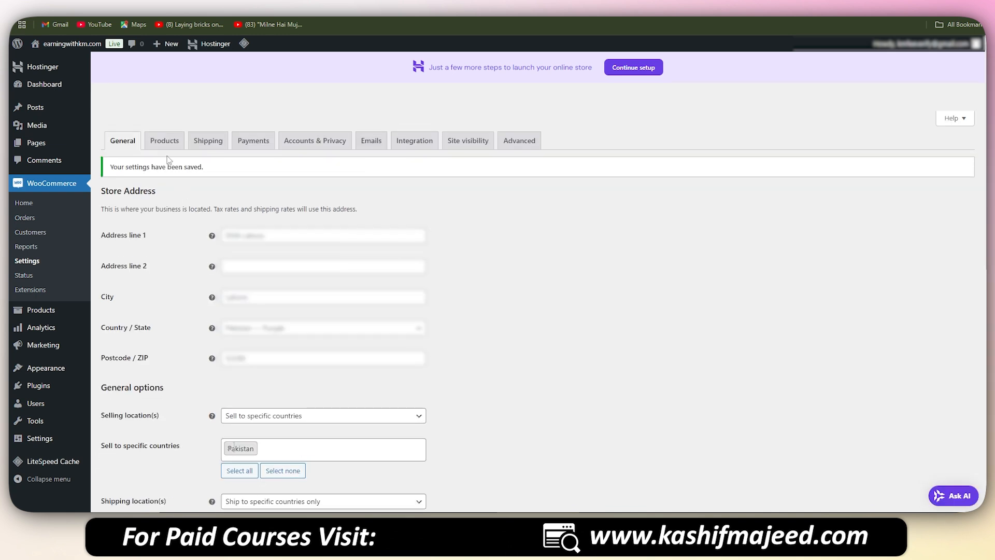
Step: Review the WooCommerce product settings, including the available weight and dimensions units
click(165, 141)
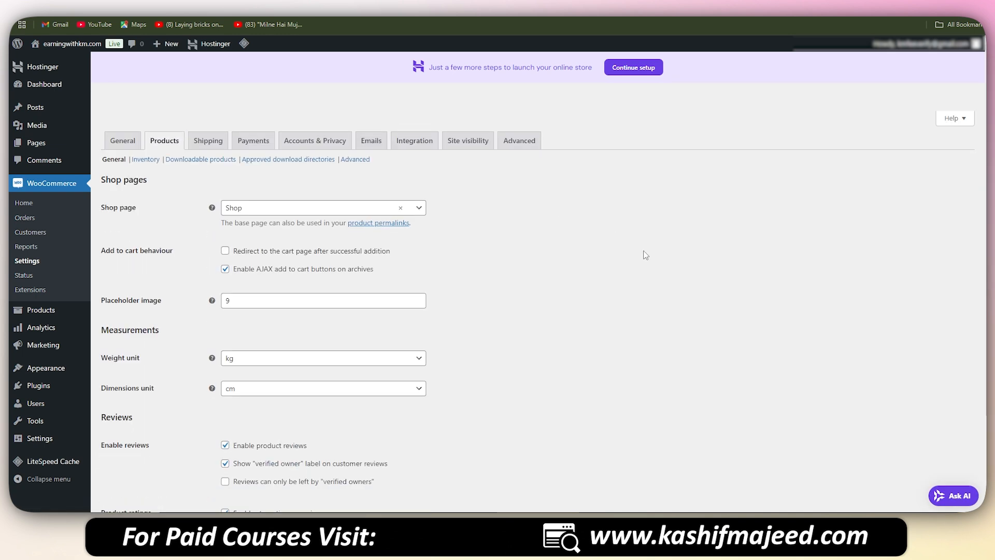
scroll(646, 255, down, 3)
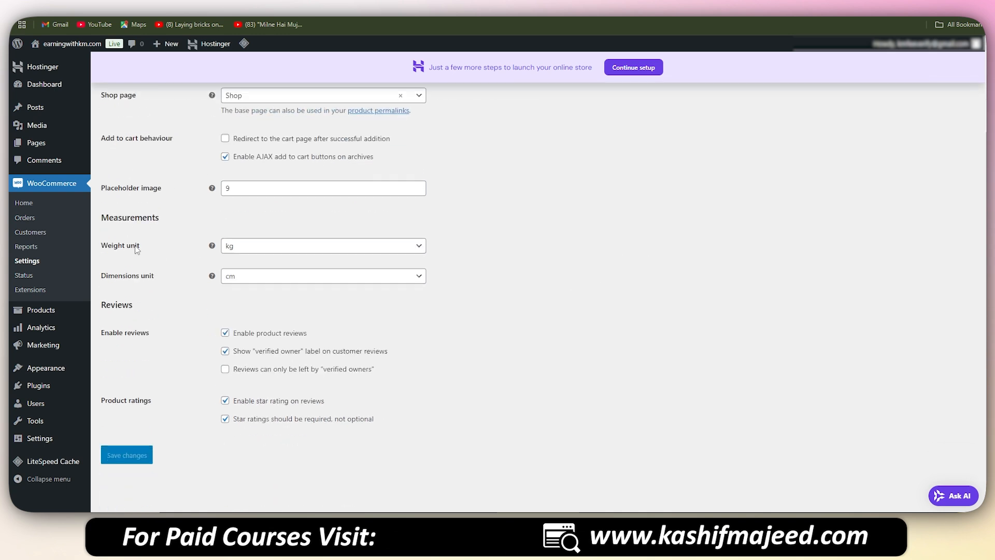
click(280, 248)
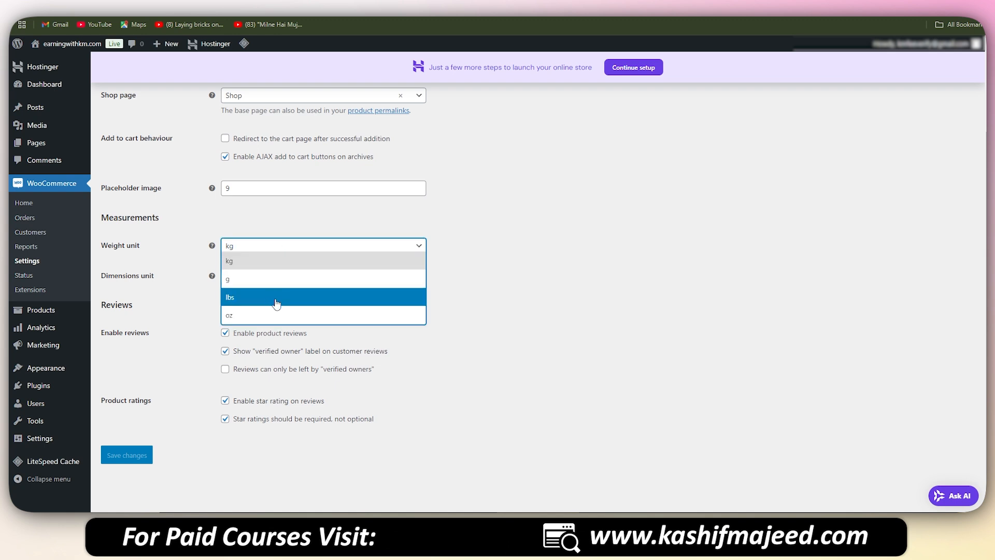
click(520, 265)
click(293, 279)
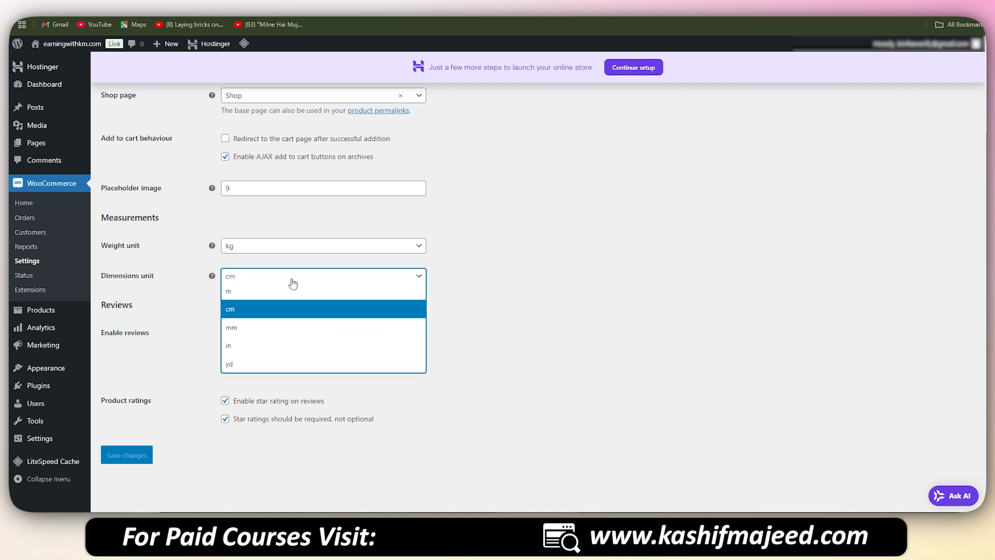
click(523, 249)
scroll(506, 270, up, 2)
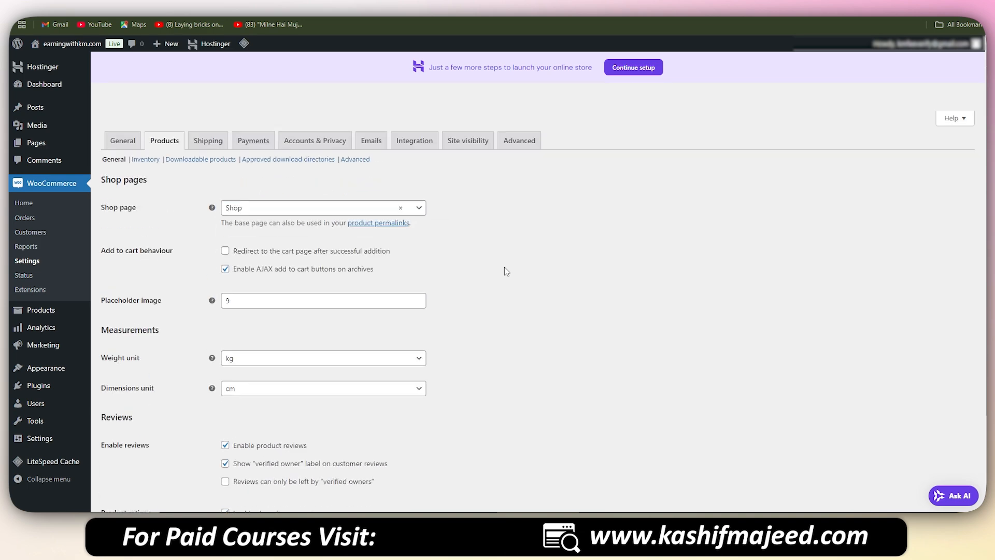
Step: Add a shipping zone in the WooCommerce shipping settings and create a free shipping method for it
click(208, 140)
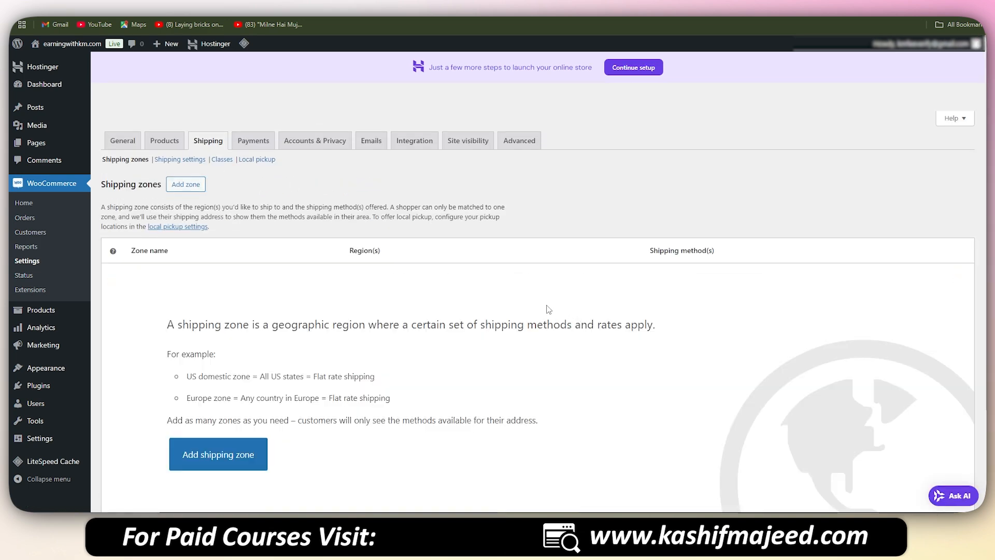
scroll(518, 312, down, 2)
click(208, 332)
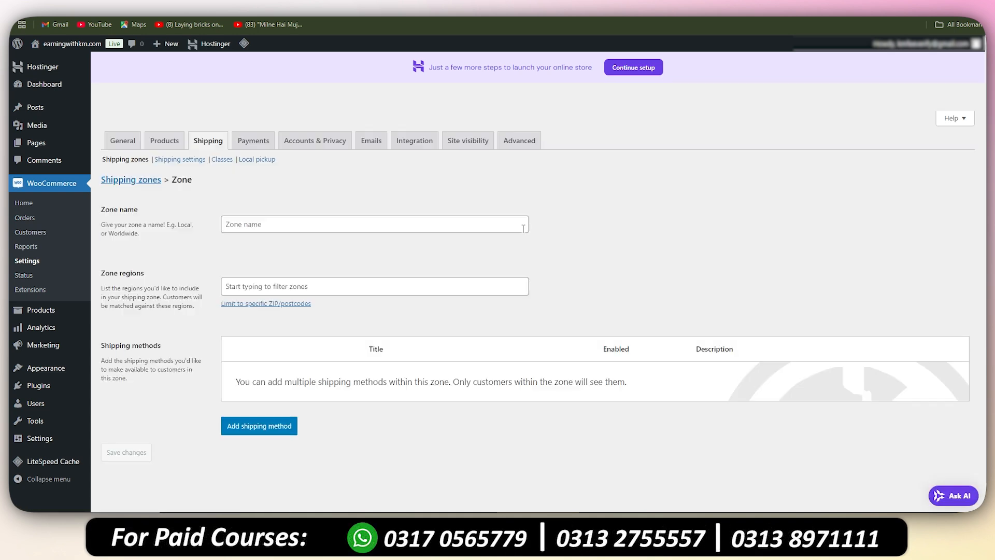
click(273, 425)
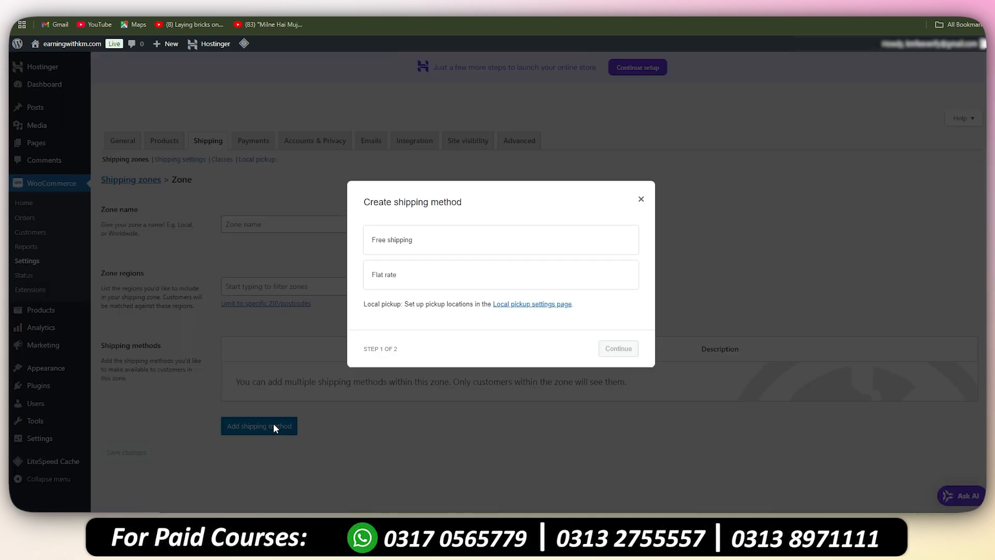
click(400, 247)
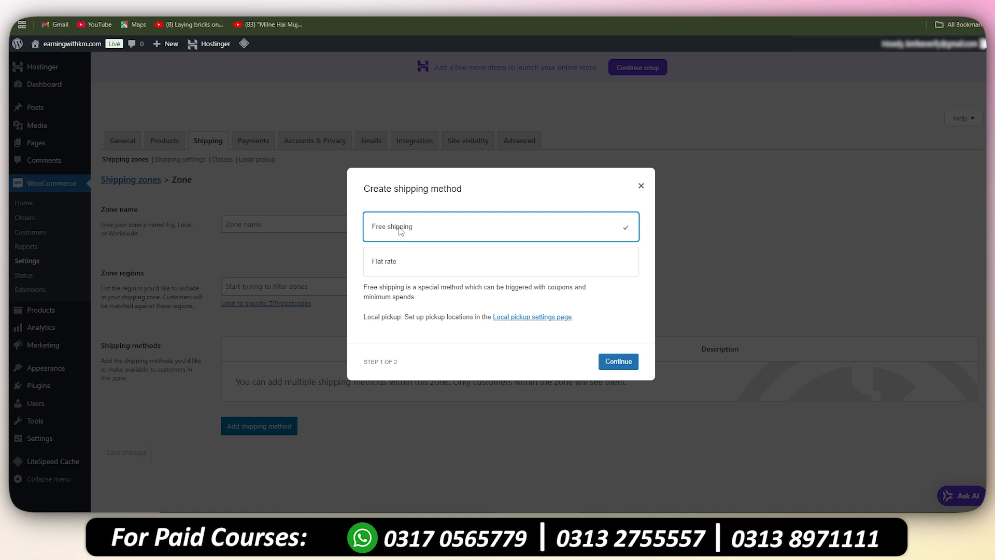
click(618, 366)
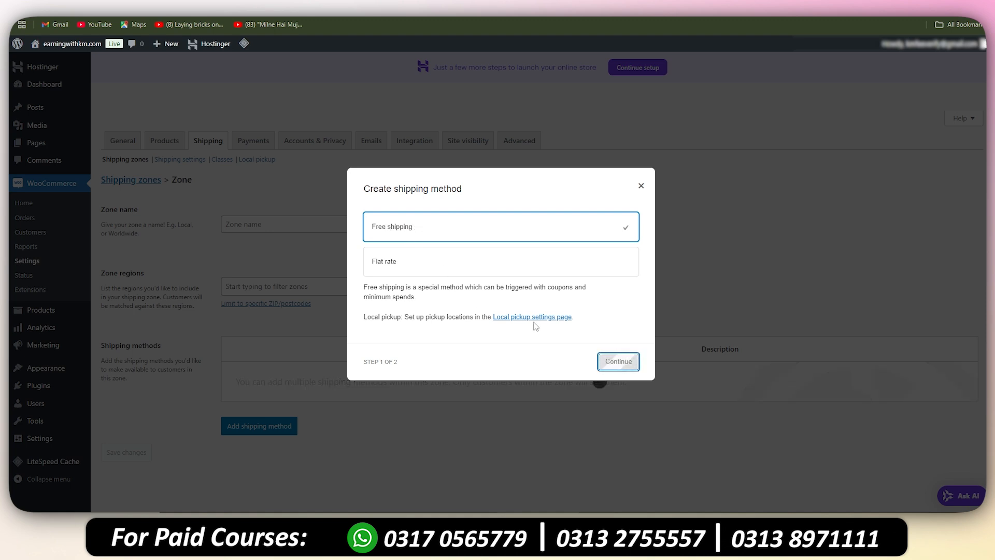
click(620, 351)
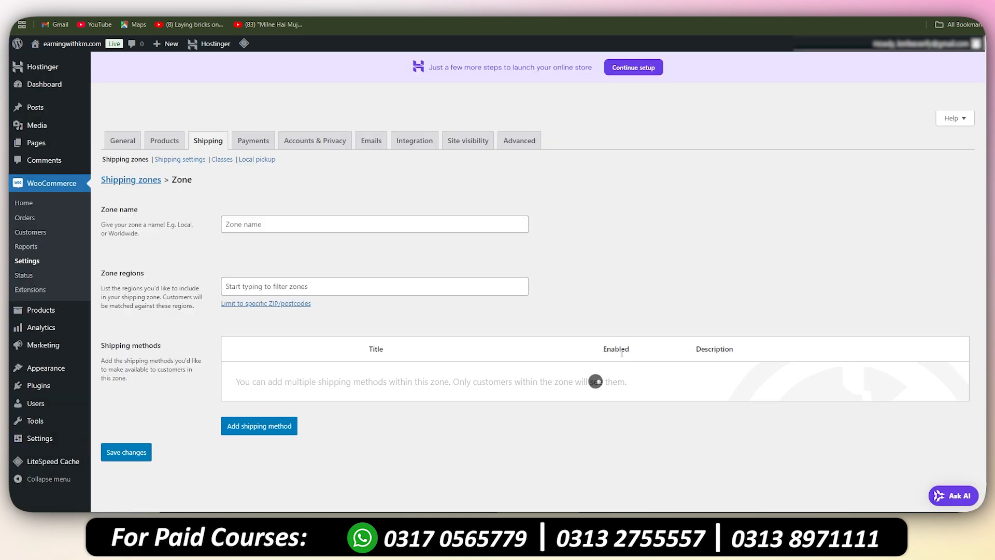
Step: In the WooCommerce payment settings, enable cash on delivery and direct bank transfer
click(261, 145)
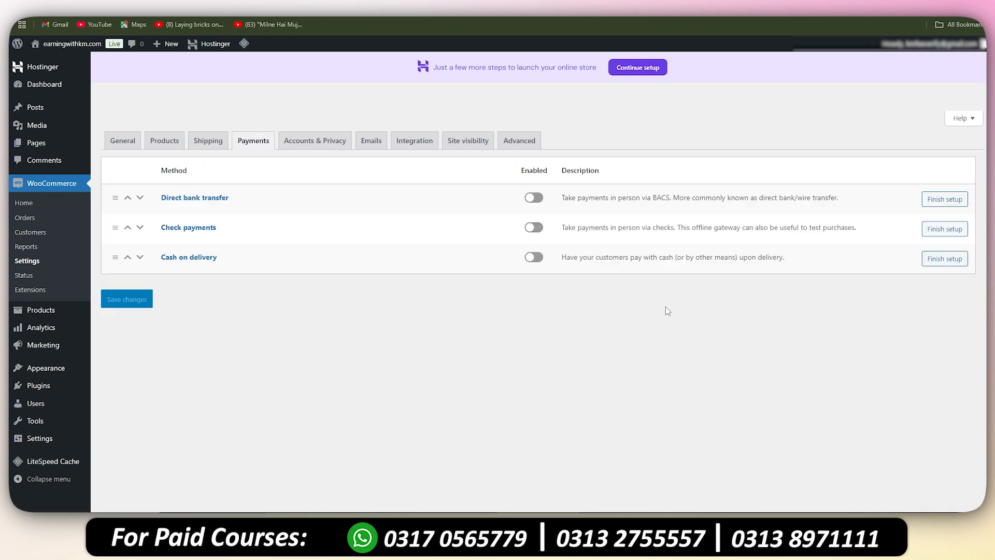
click(534, 294)
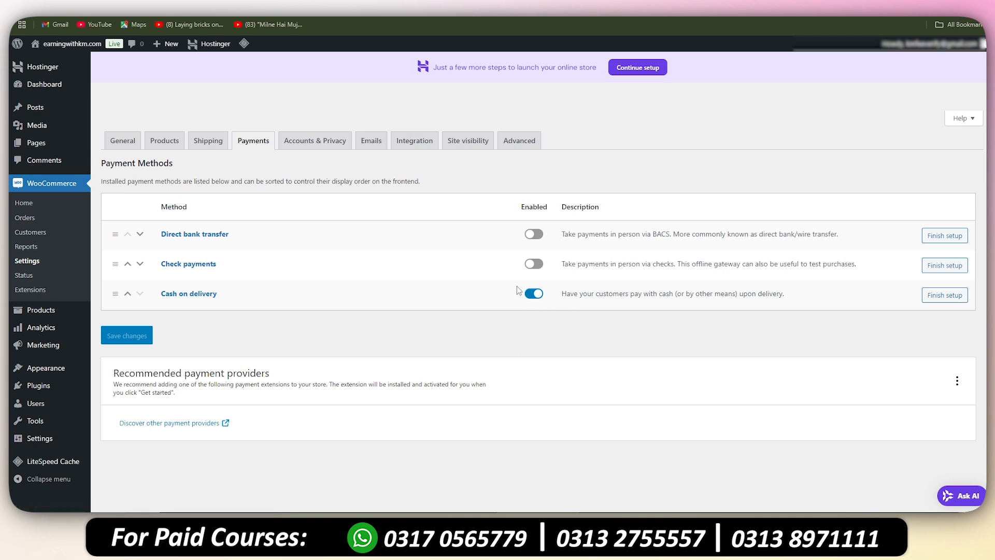
click(534, 234)
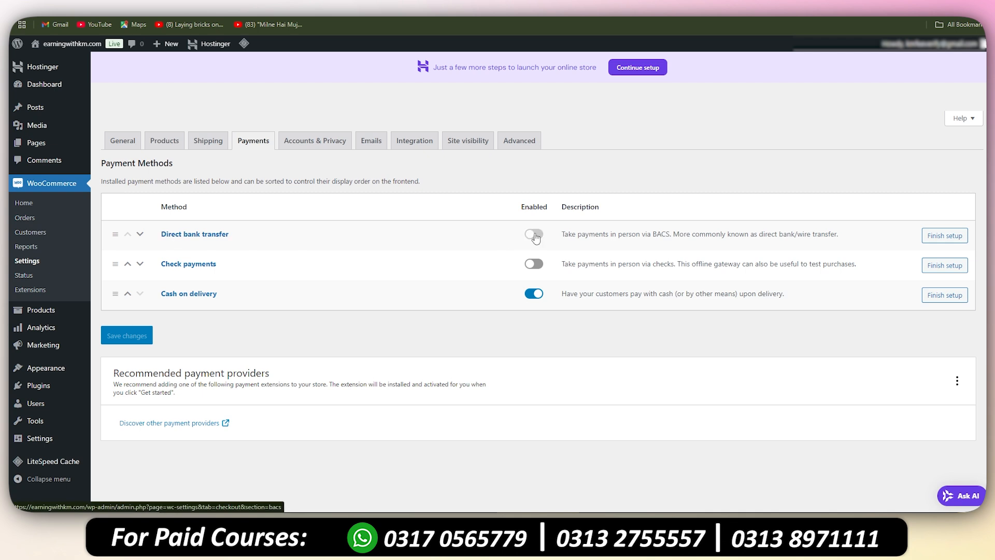
click(140, 234)
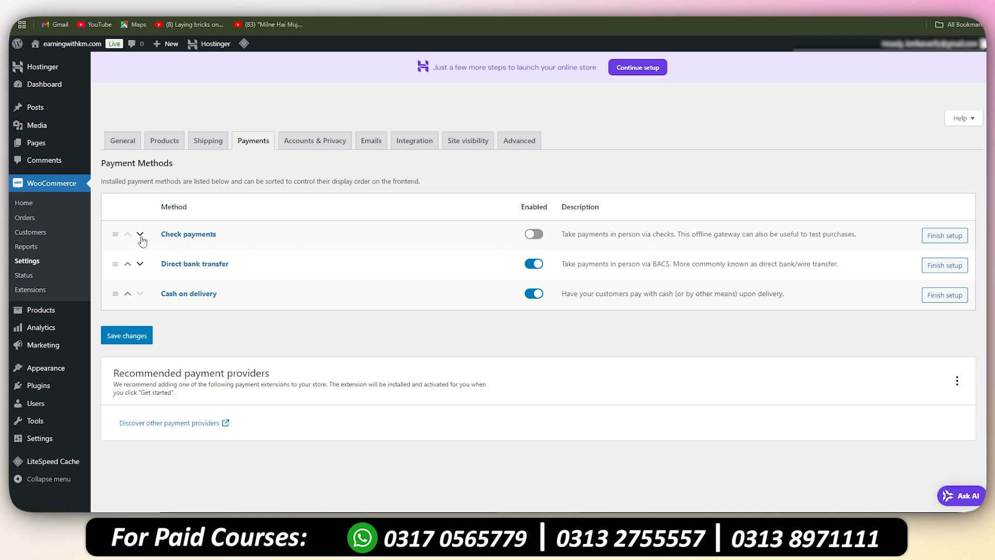
click(948, 239)
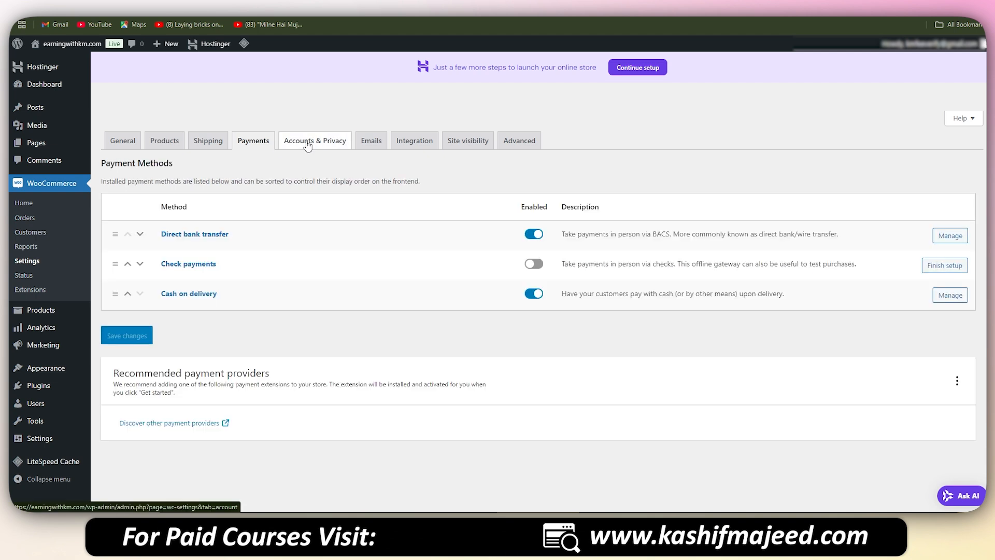
Step: Look over the accounts and privacy settings, and finish the online store setup by skipping the Omnisend email marketing task
click(307, 145)
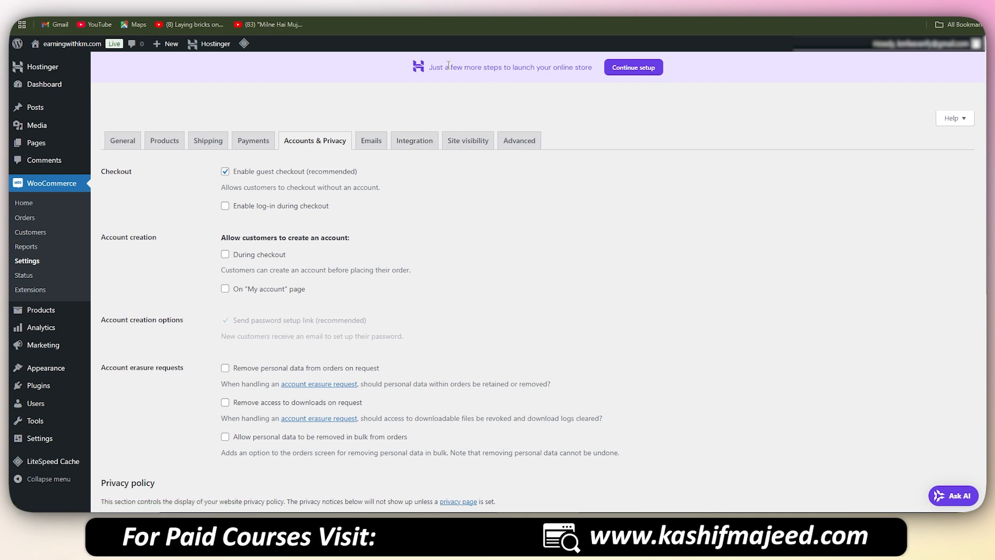
drag(433, 66, 569, 68)
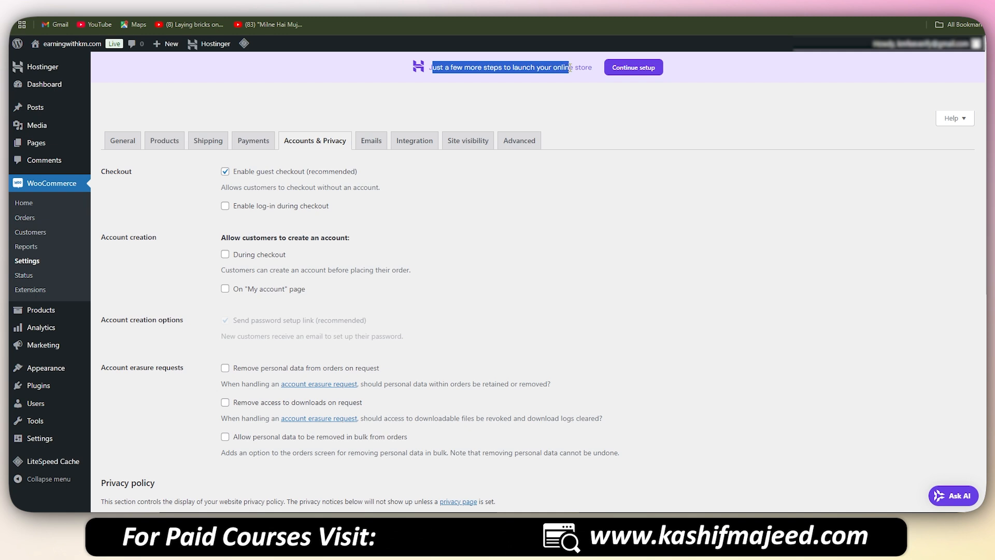
click(653, 76)
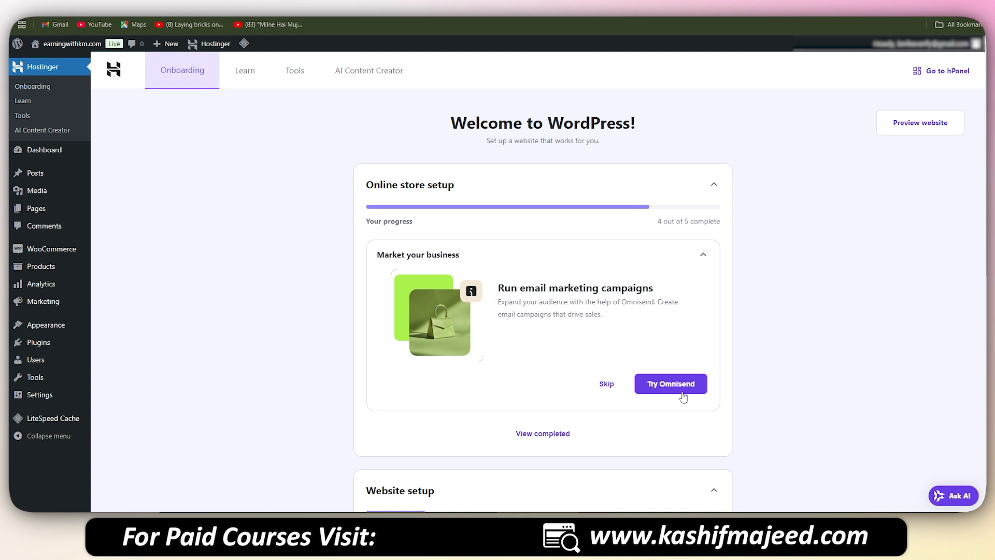
click(606, 384)
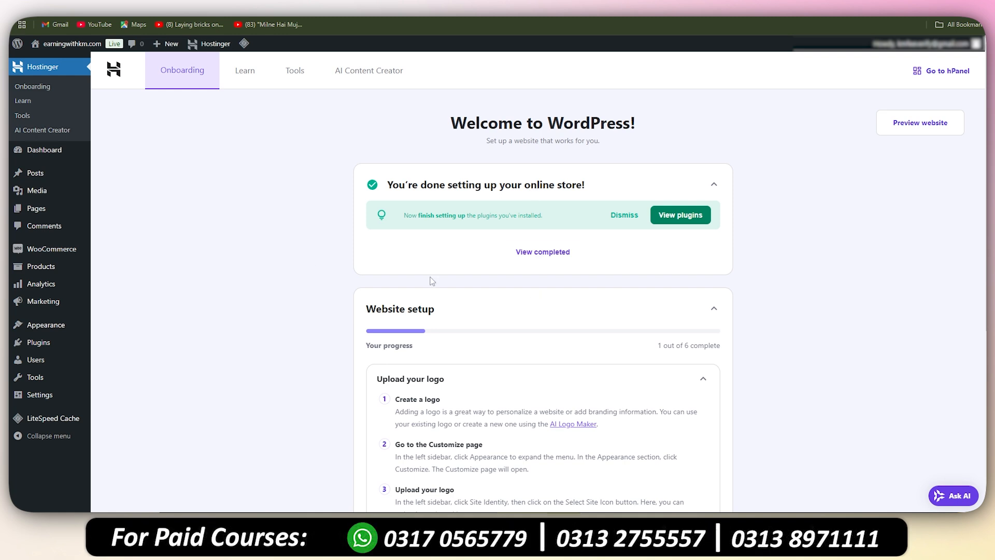
Step: Start creating a new product in the store and dismiss the guided product tour
click(42, 269)
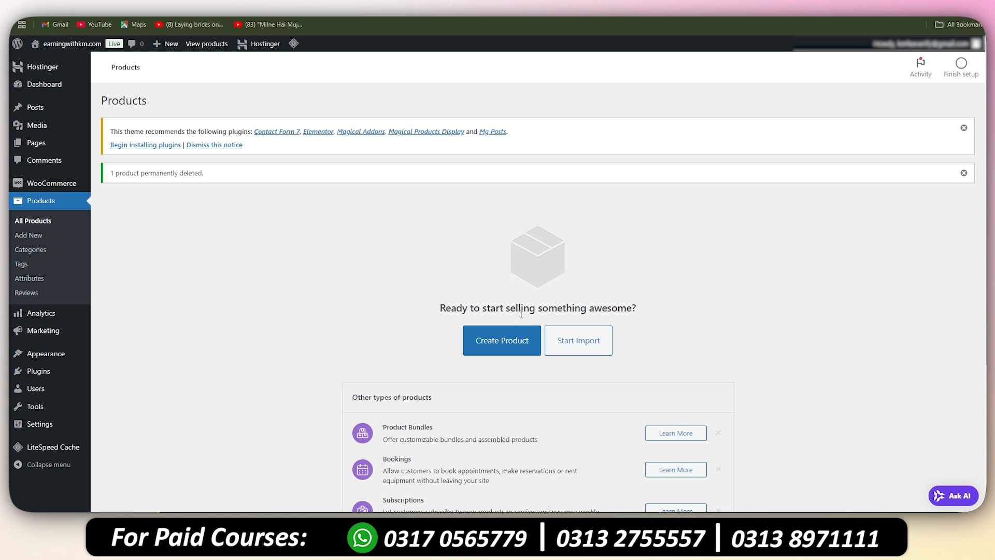
click(499, 342)
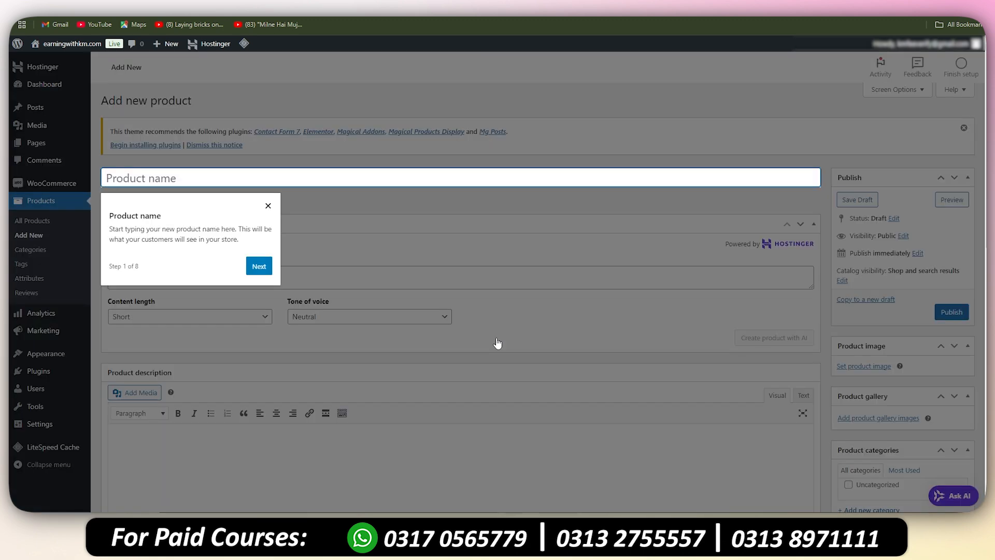
click(258, 266)
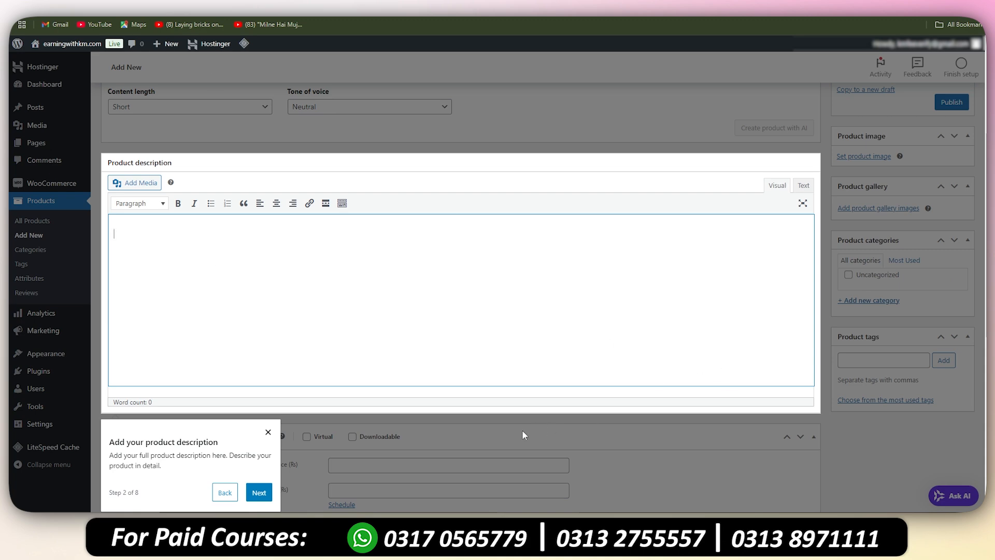
click(269, 432)
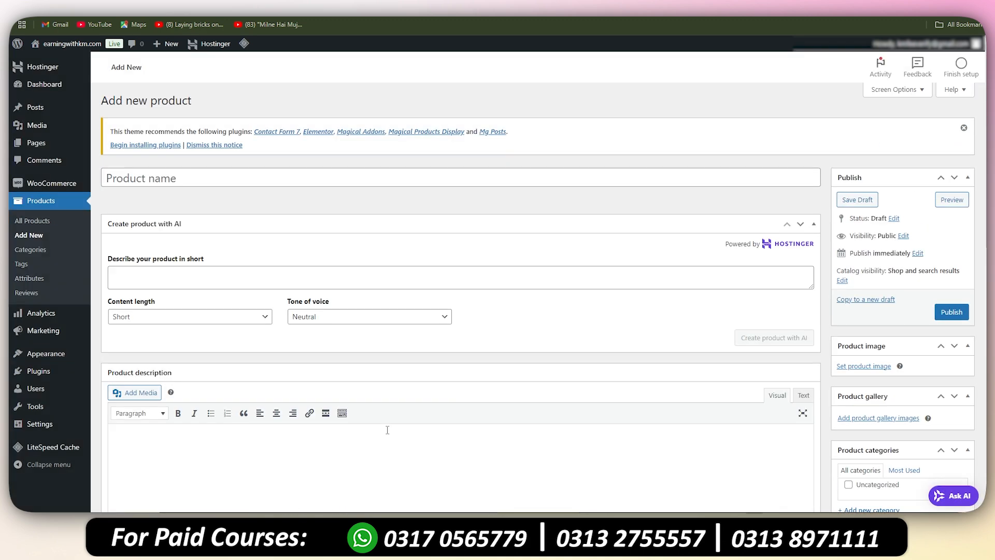
Step: Copy the product title from the Notepad file and enter "P47 Wireless Bluetooth Headphone" as the product name
click(212, 181)
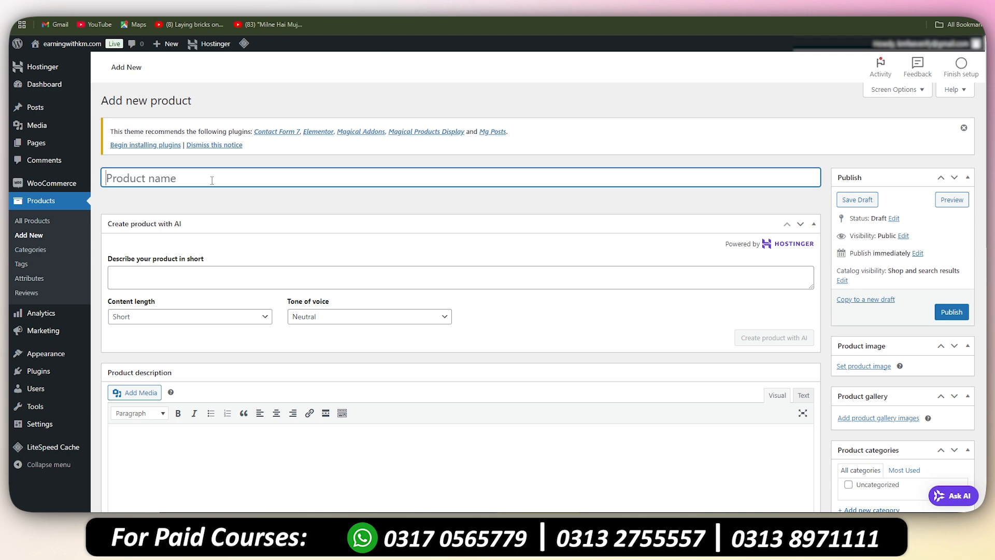
key(alt+Tab)
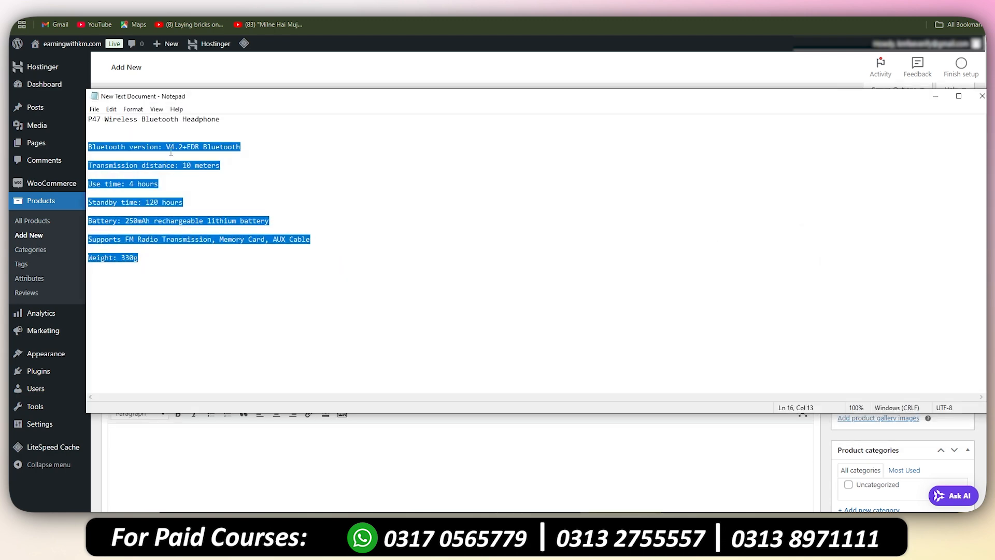
drag(230, 126, 87, 119)
key(ctrl+c)
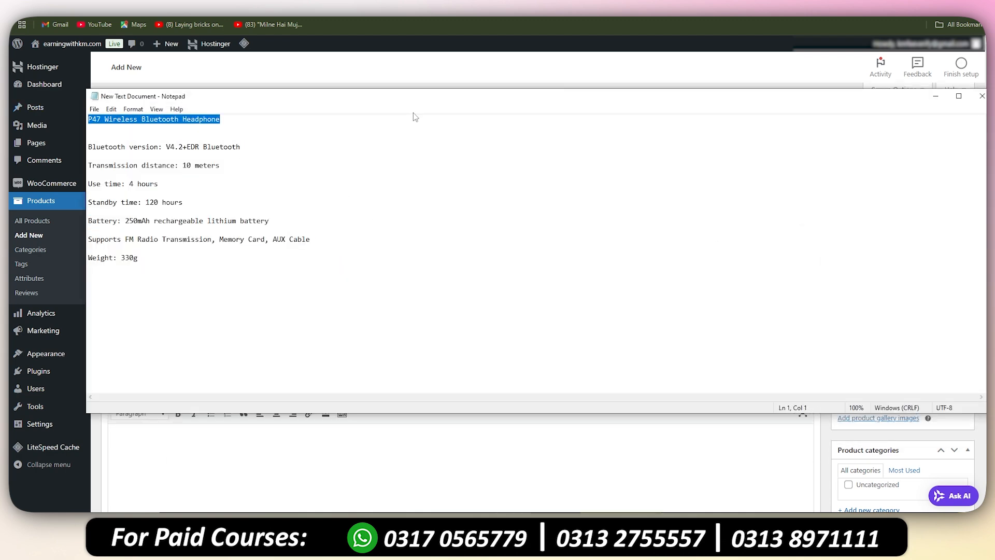
click(425, 77)
click(233, 173)
key(ctrl+v)
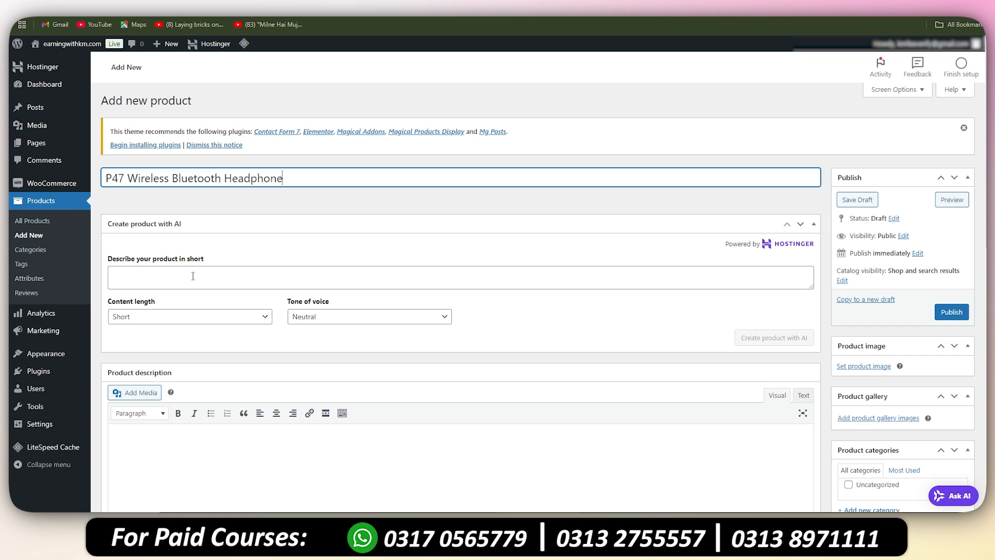
Step: Copy the headphone description paragraph from ChatGPT and paste it as the short description for AI product creation
key(ctrl+a)
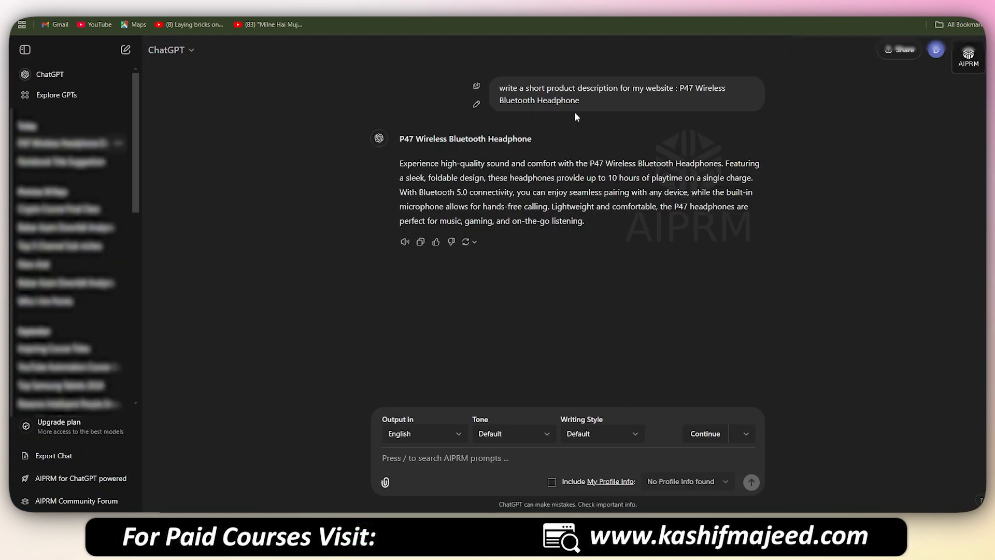
drag(400, 163, 585, 222)
key(ctrl+c)
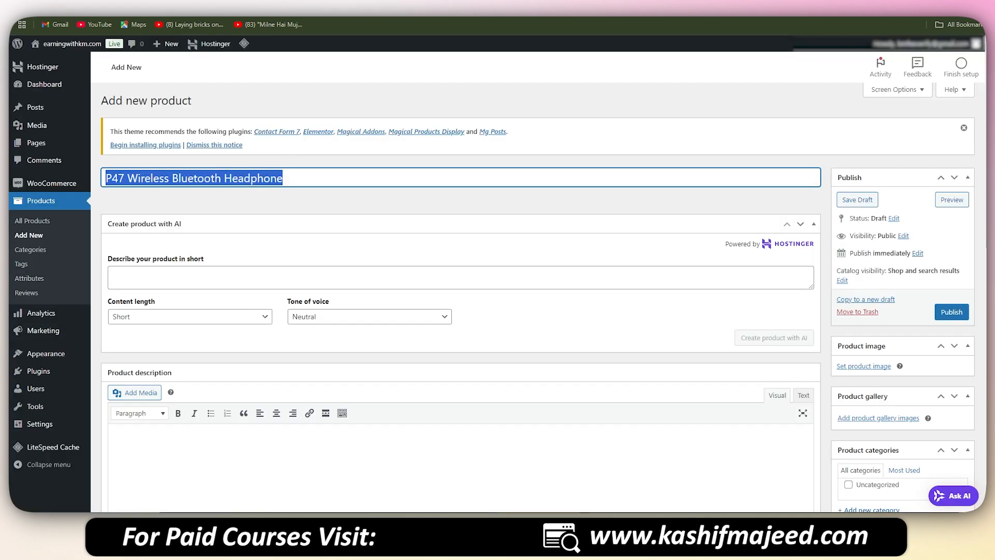
click(218, 274)
key(ctrl+v)
Step: Copy the specification list from Notepad, Bluetooth version V4.2+EDR through weight 330g, into the product description
scroll(300, 343, down, 3)
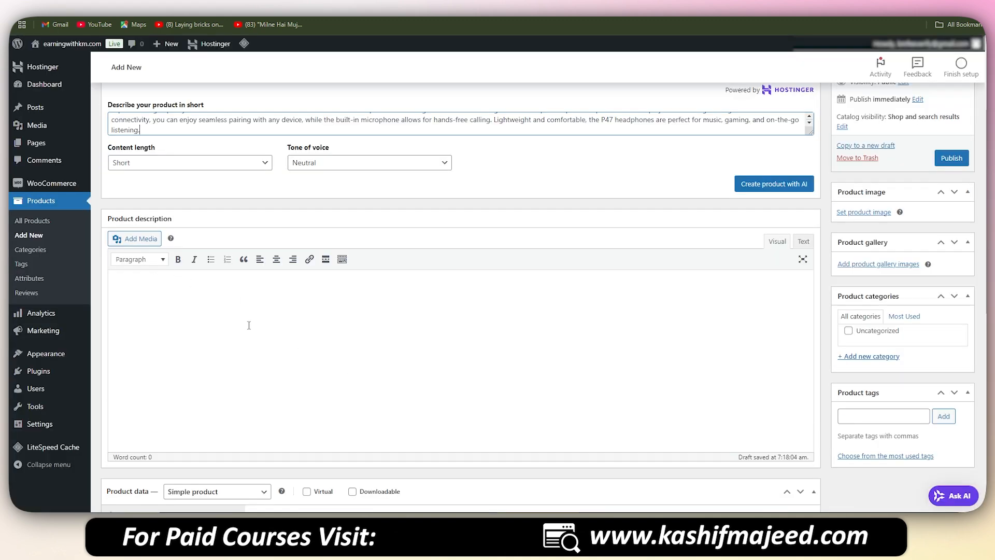
key(alt+Tab)
drag(169, 265, 87, 149)
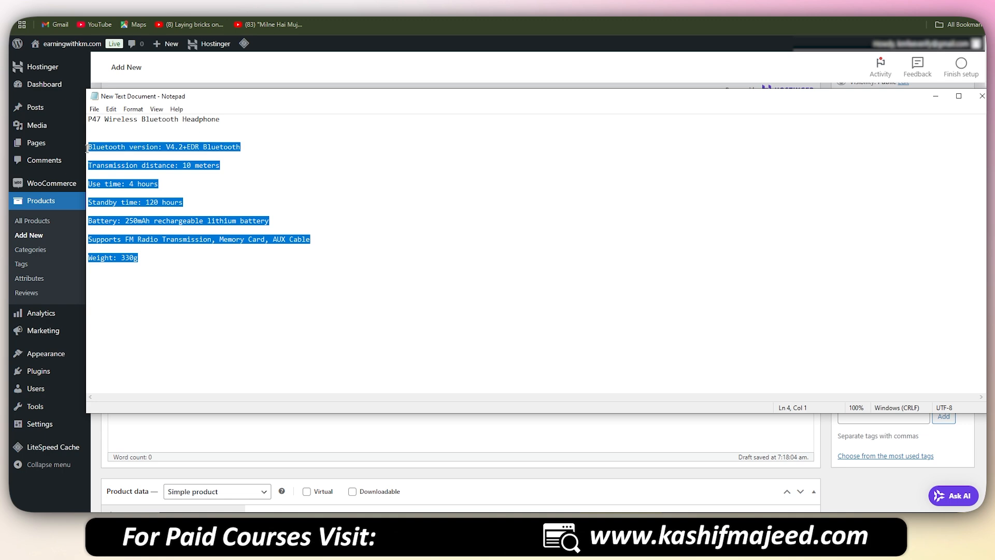
click(935, 96)
click(222, 294)
text(Bluetooth version: V5.0 EDR Bluetooth Transmission distance: 10 meter Use time: 4 hours Standby time: 100 hours Battery: 140mAh rechargeable lithium battery Supports FM Radio Transmission, Memory Card, AUX Cable Weight: 330g)
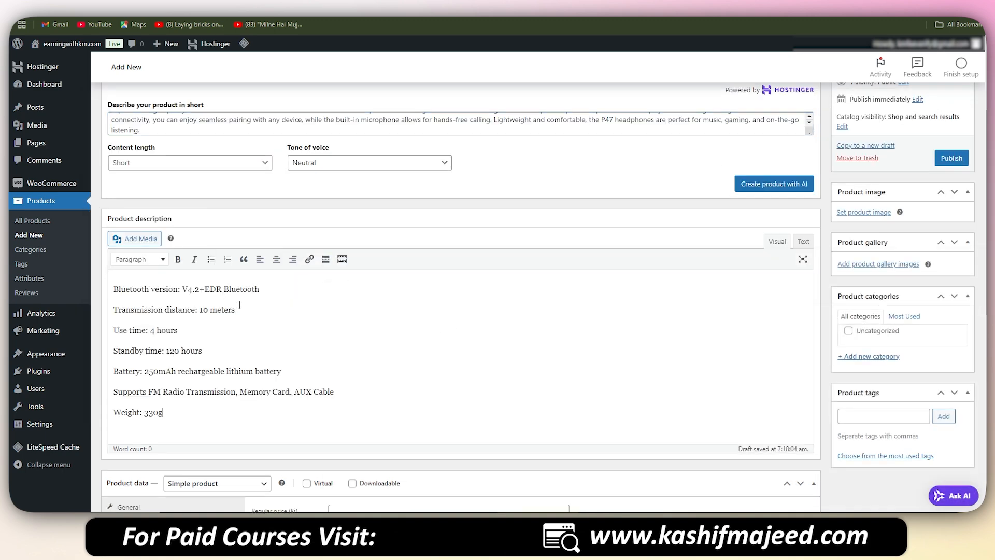
Step: Set the product's regular price to Rs 5000 and its sale price to Rs 4000
scroll(276, 327, down, 6)
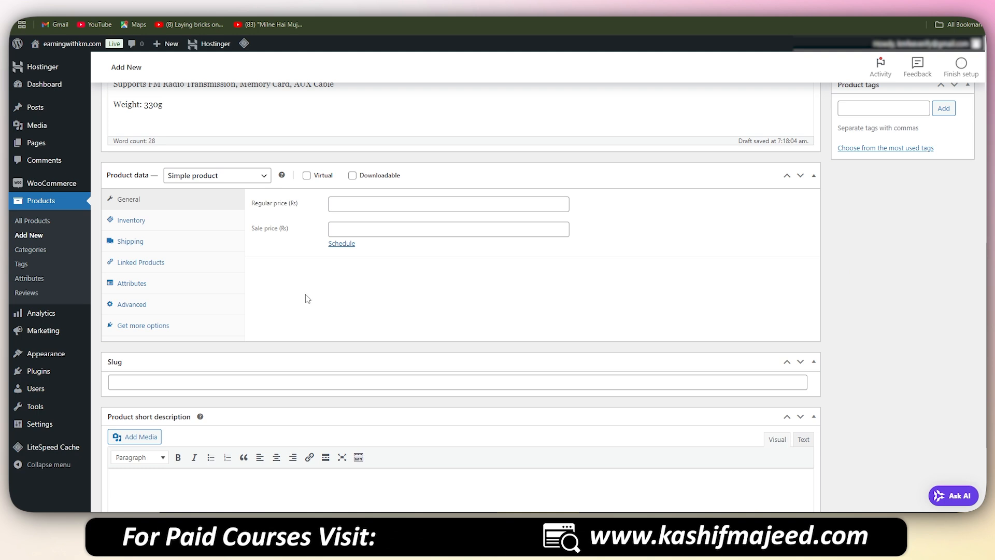
click(357, 204)
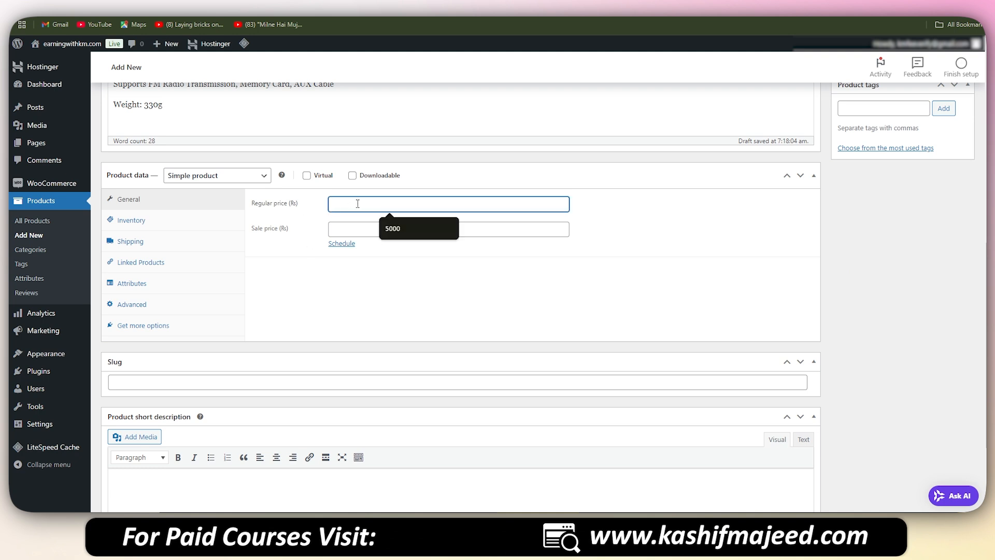
click(394, 227)
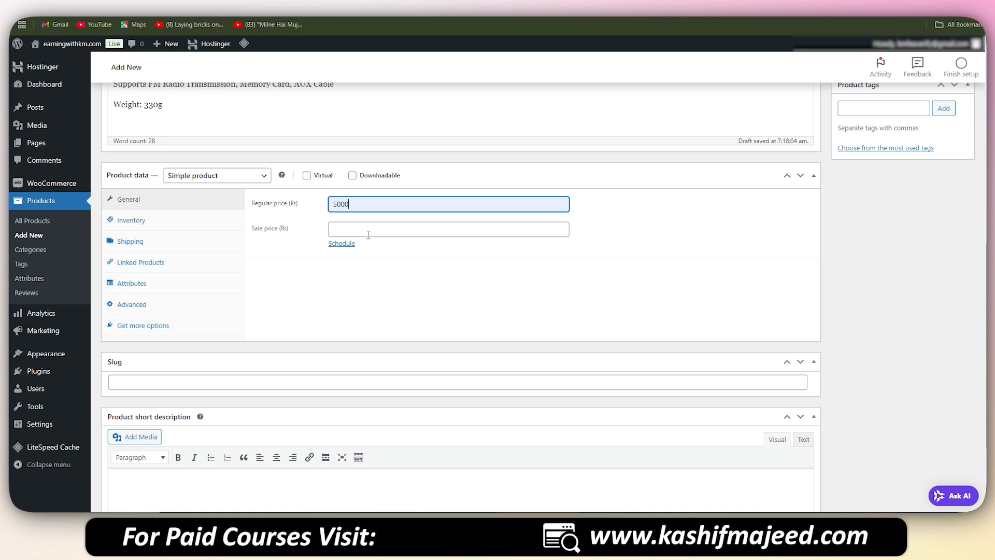
click(369, 235)
click(384, 251)
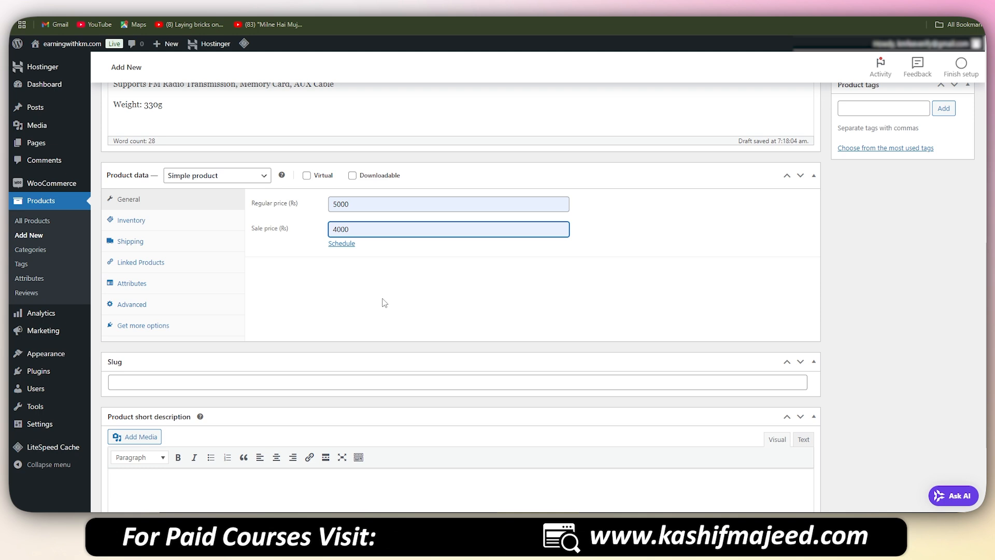
Step: Paste the copied P47 headphone introduction paragraph into the product short description
scroll(384, 303, down, 2)
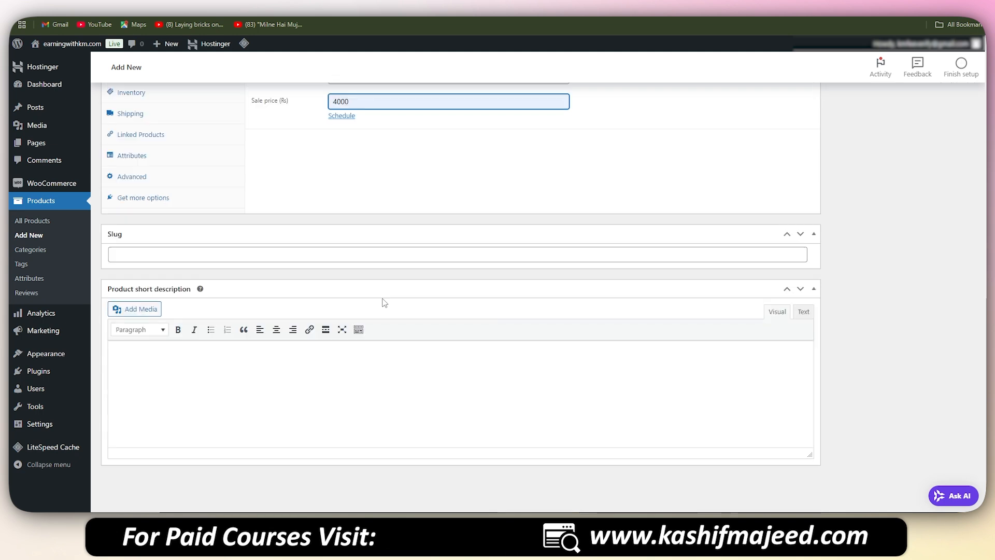
click(209, 374)
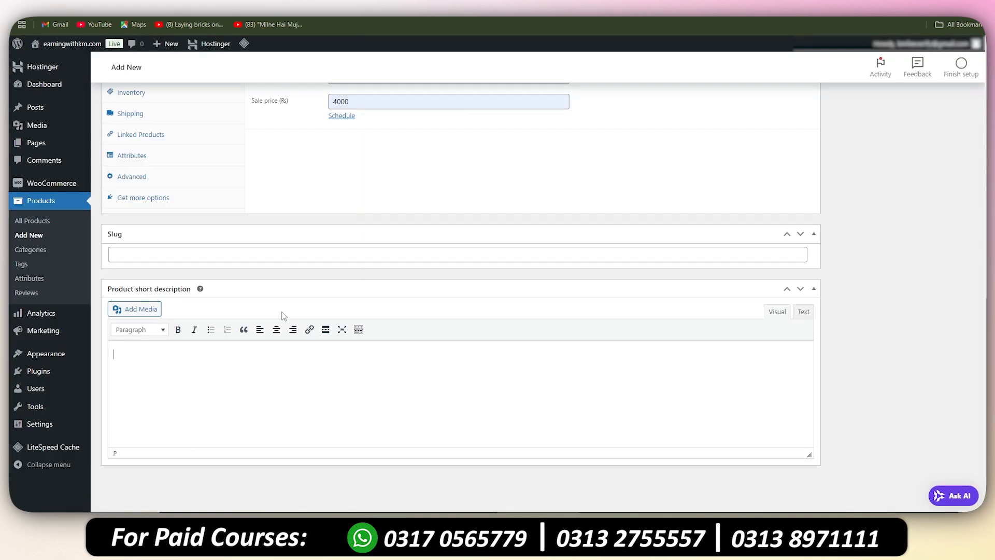
key(ctrl+v)
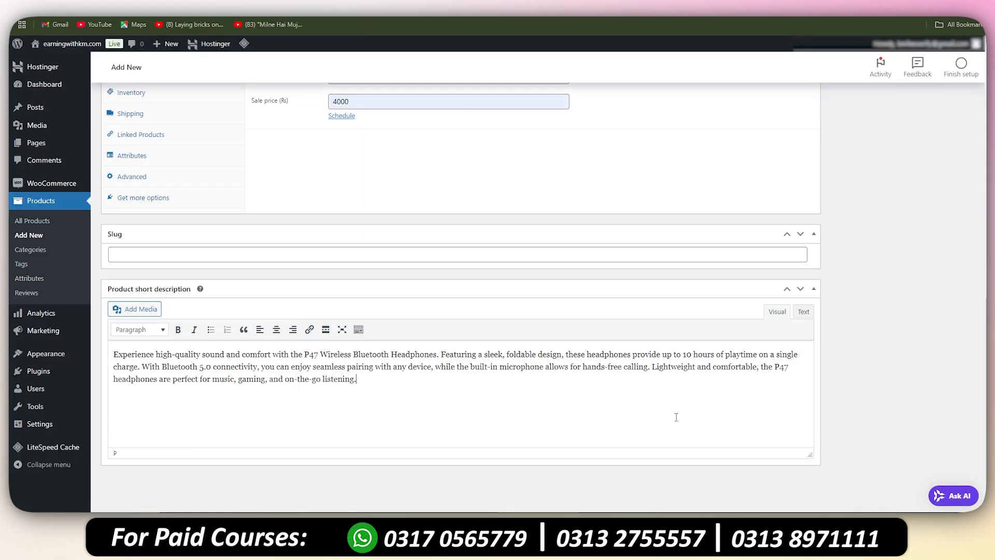
Step: Upload the upright headphone picture from the computer and set it as the product image
scroll(658, 404, up, 7)
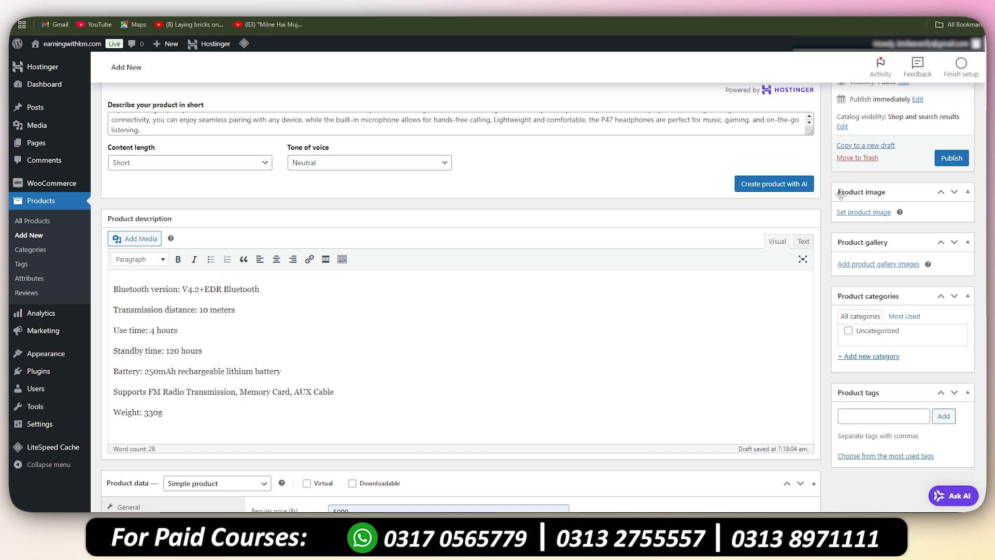
click(869, 212)
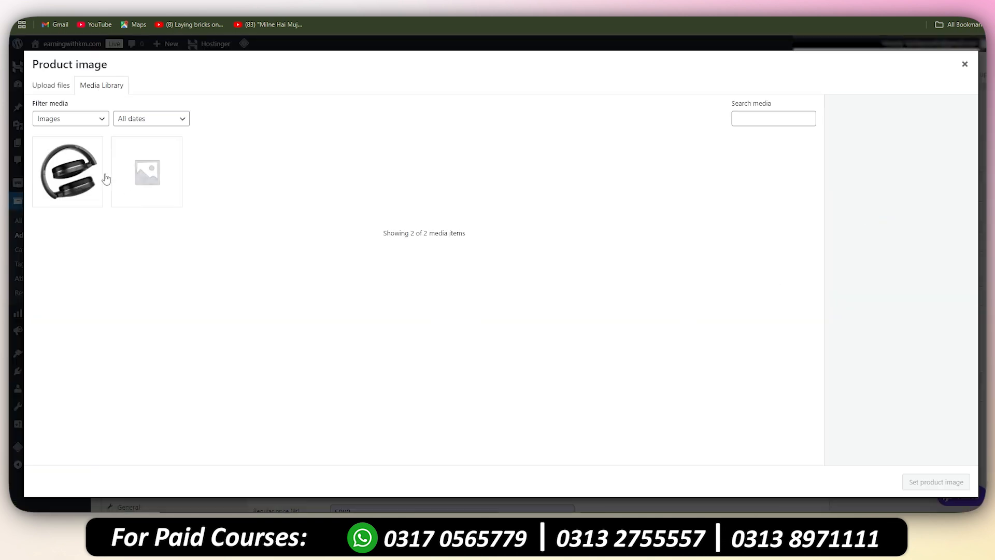
click(55, 86)
click(496, 267)
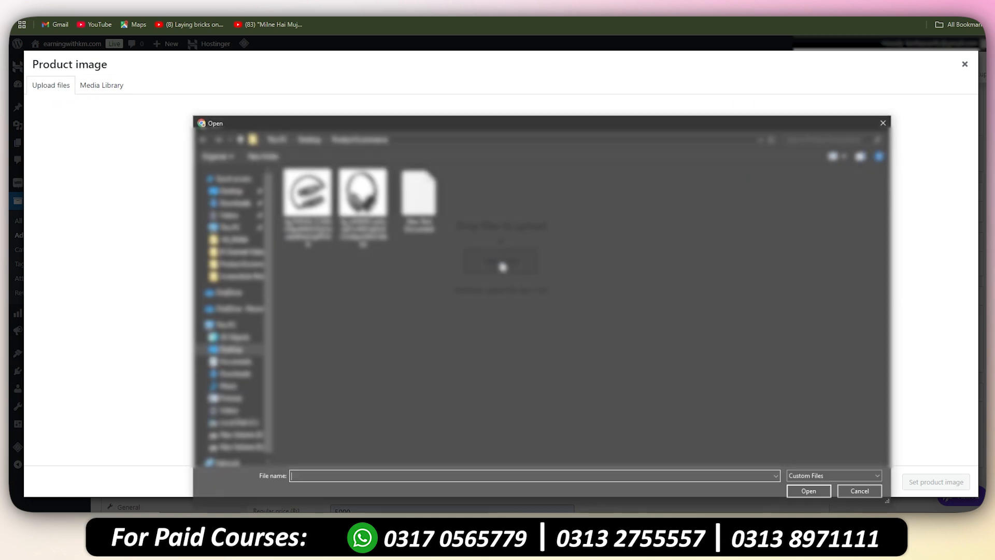
click(361, 239)
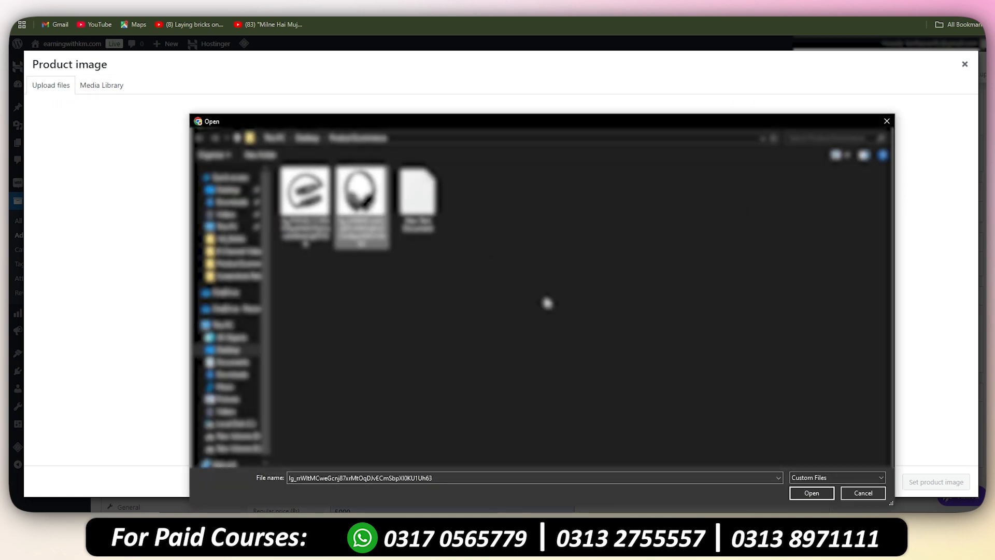
click(814, 495)
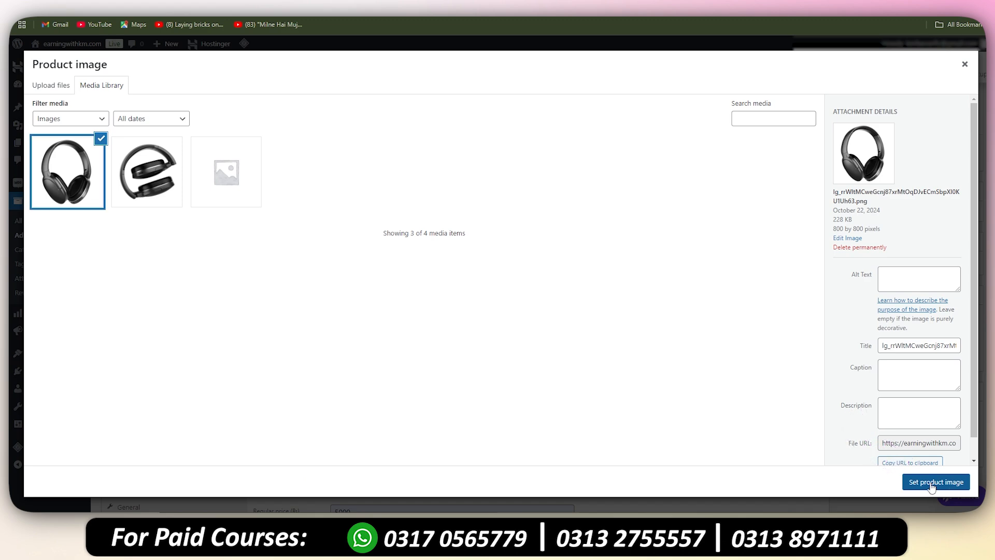
click(937, 482)
Step: Add the folded headphone picture from the media library to the product gallery
scroll(869, 254, down, 3)
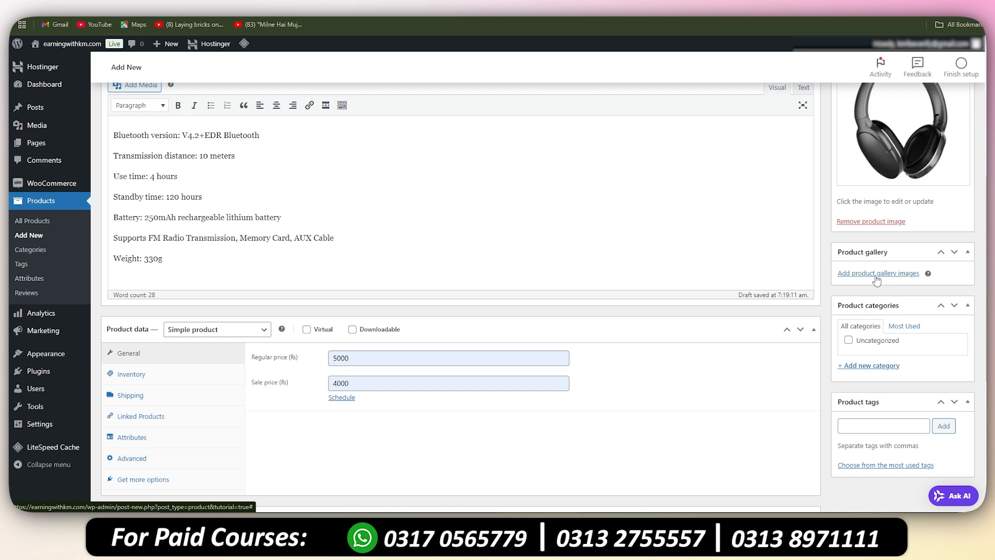
click(876, 274)
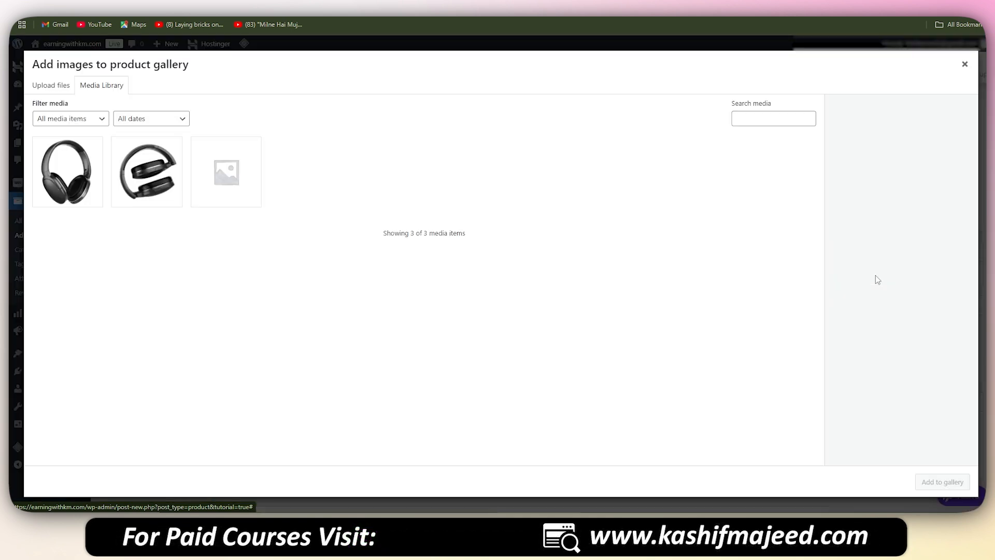
click(149, 192)
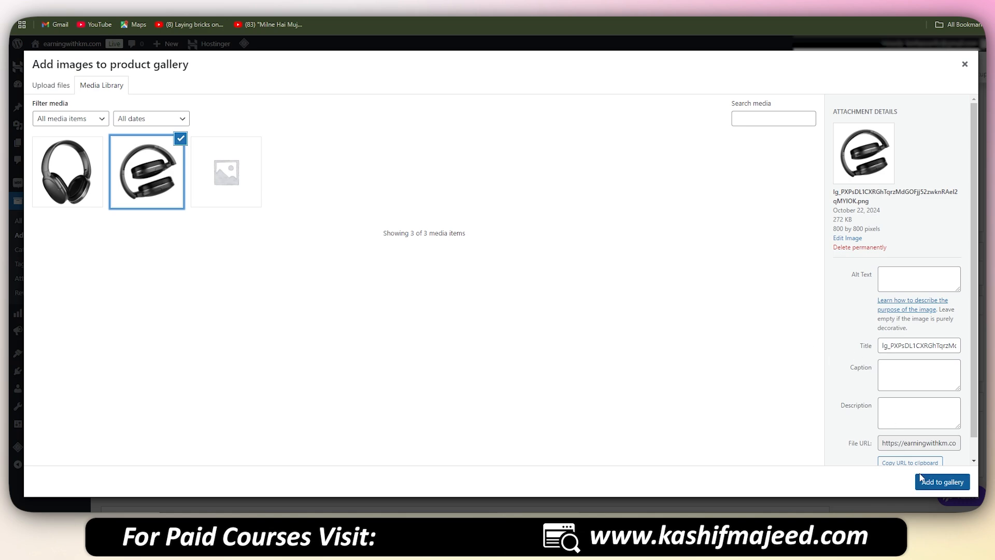
click(942, 483)
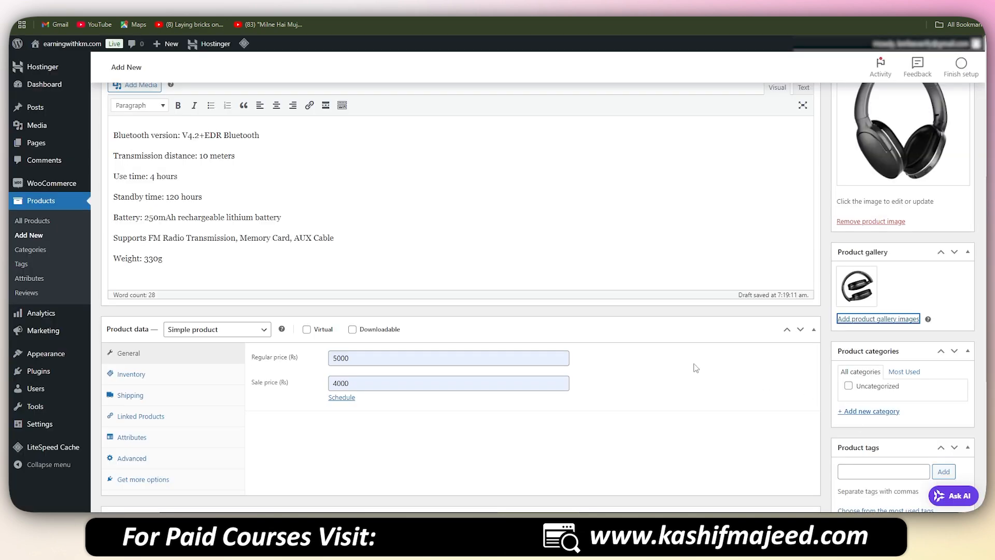
Step: Start a new product category and enter HEADPHONE as its name
scroll(696, 368, down, 3)
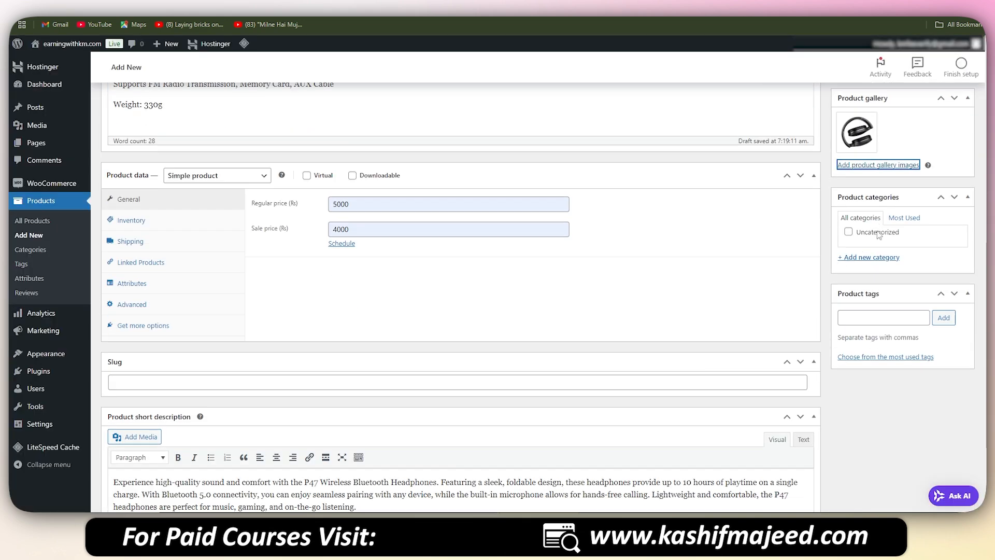
click(875, 257)
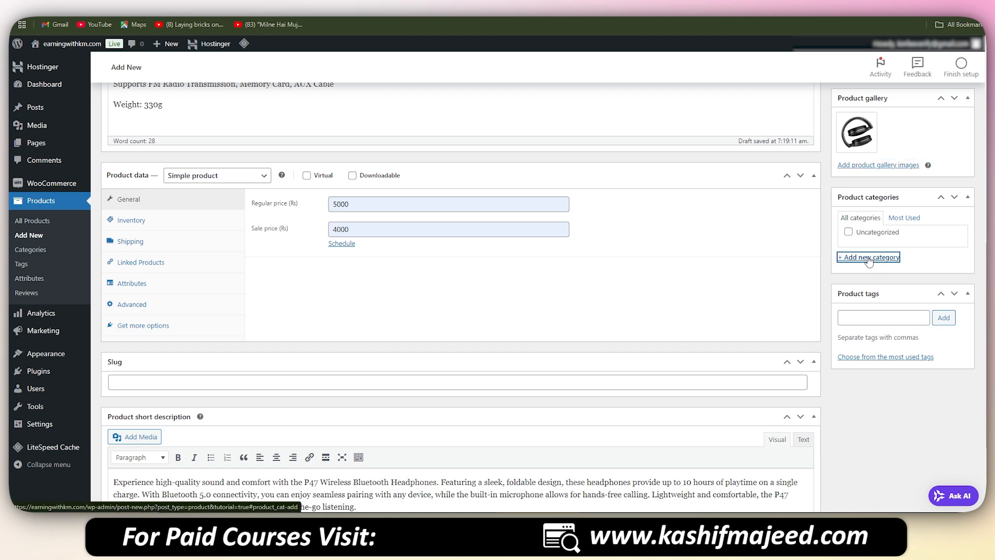
scroll(886, 296, up, 3)
scroll(904, 326, down, 3)
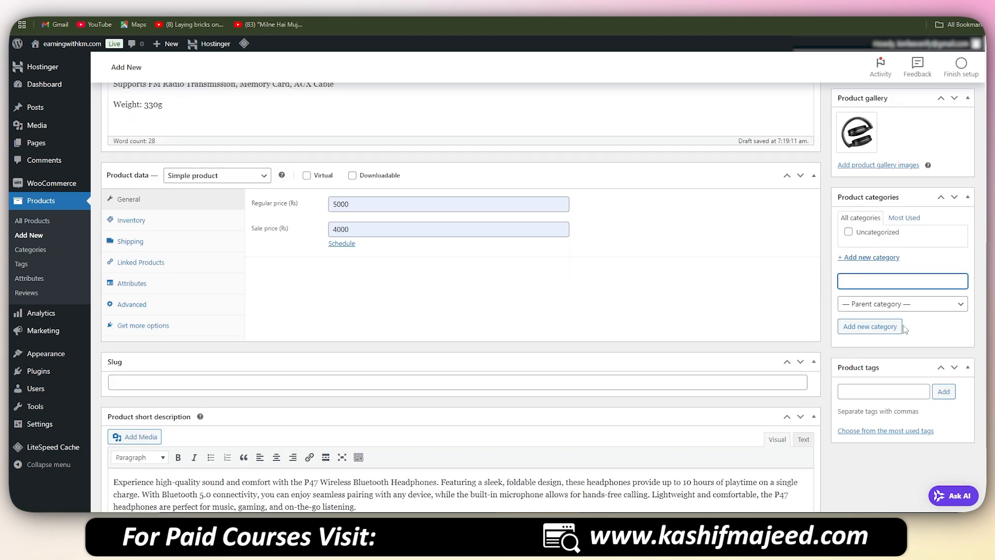
text(HEADPHONE)
Step: Add the product tags HEADPHONE, BEASUS HEADPHONE, BEST HEADPHONE and Bluetooth headphone, consulting Google's headphone results for keyword ideas
scroll(932, 313, down, 2)
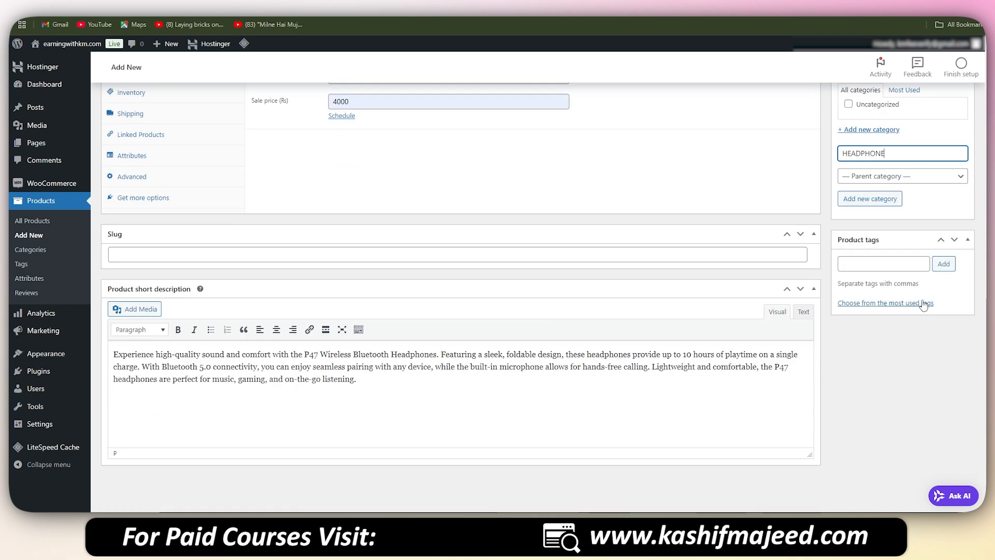
click(880, 266)
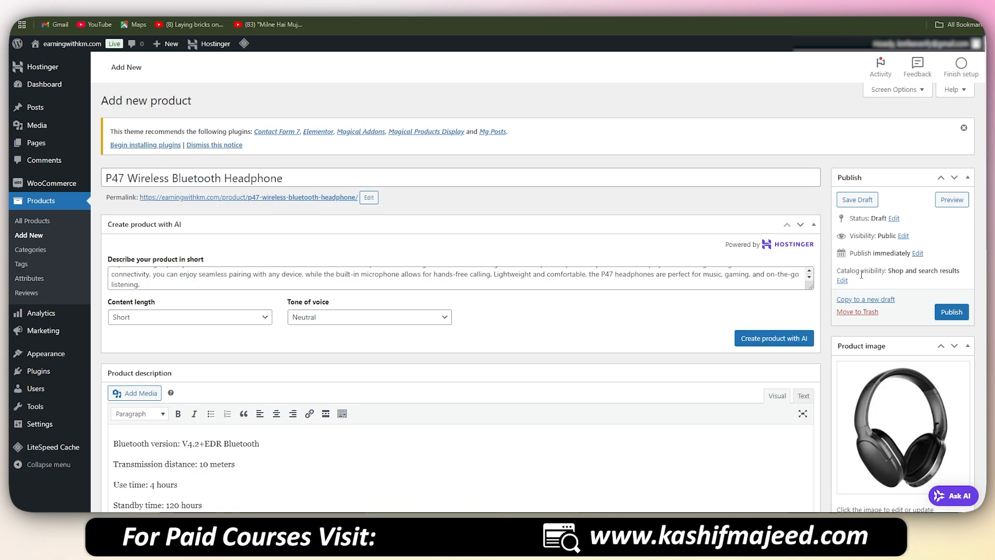
scroll(389, 261, down, 10)
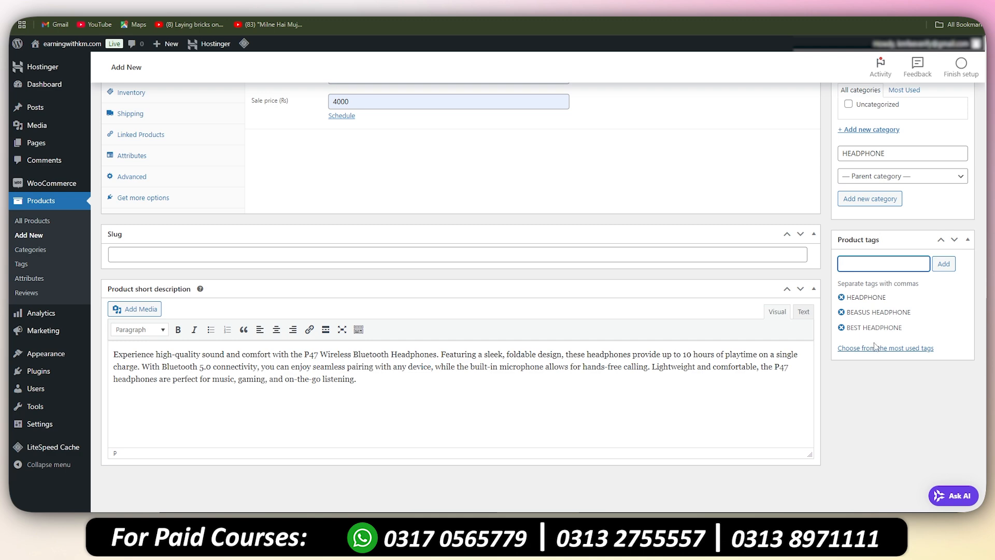
key(ctrl+Tab)
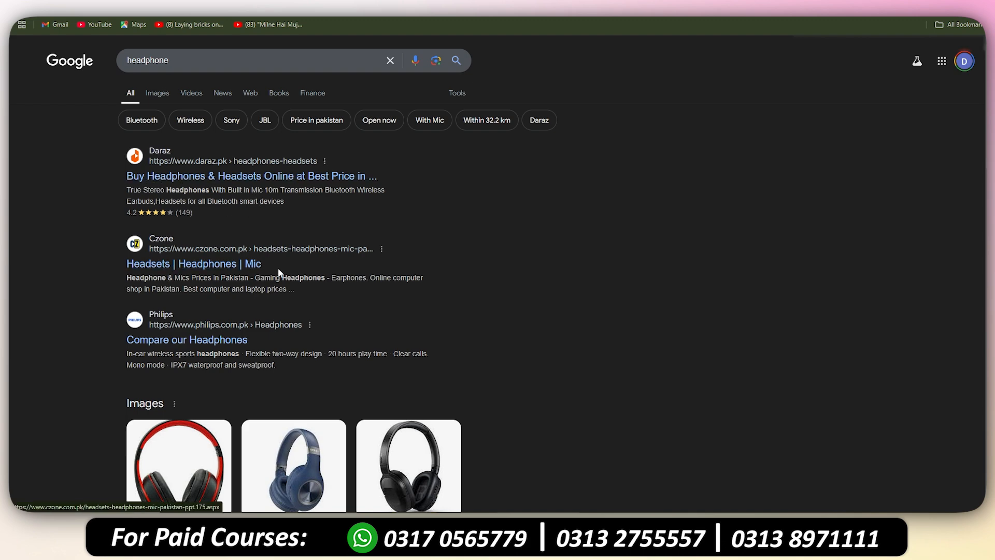
scroll(640, 288, down, 8)
scroll(639, 287, down, 1)
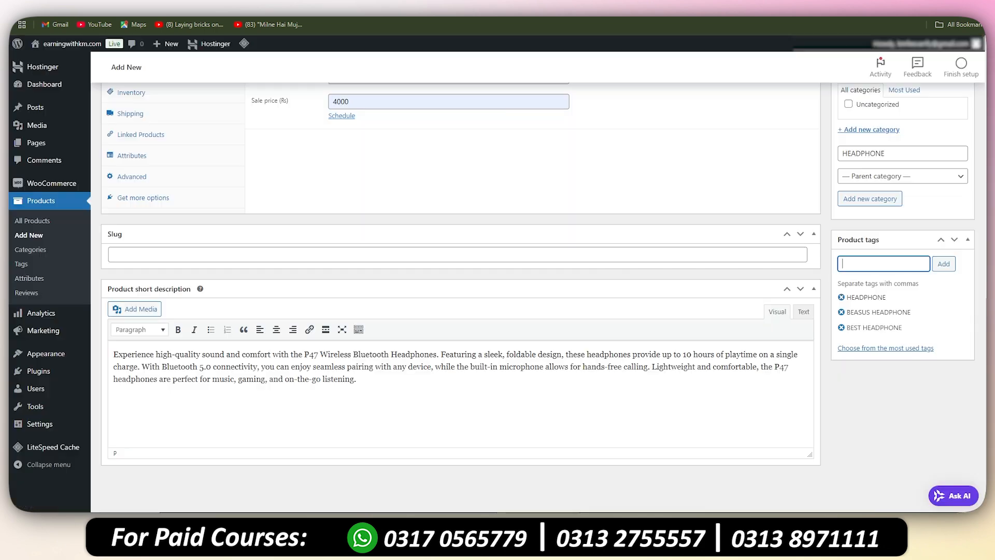
Step: Publish the headphone product and open a preview of its store page
scroll(884, 434, up, 10)
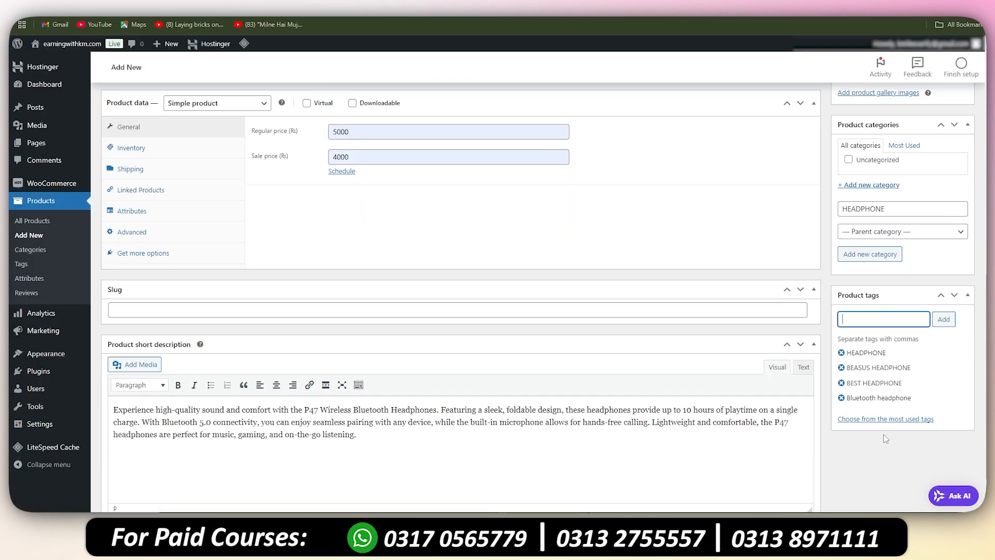
click(954, 313)
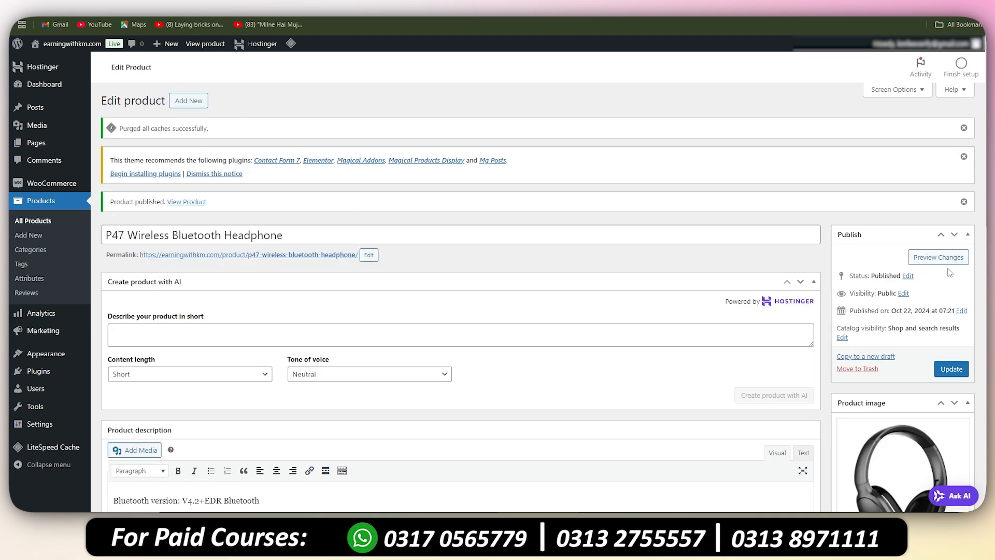
click(939, 258)
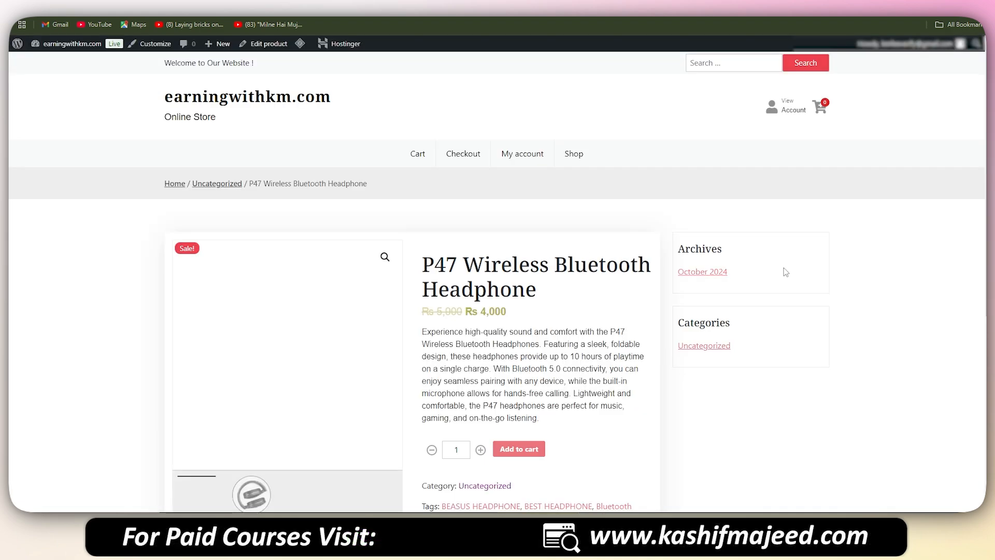
Step: Check the product page's price, folded headphone gallery picture, tags and specification description
scroll(755, 202, down, 3)
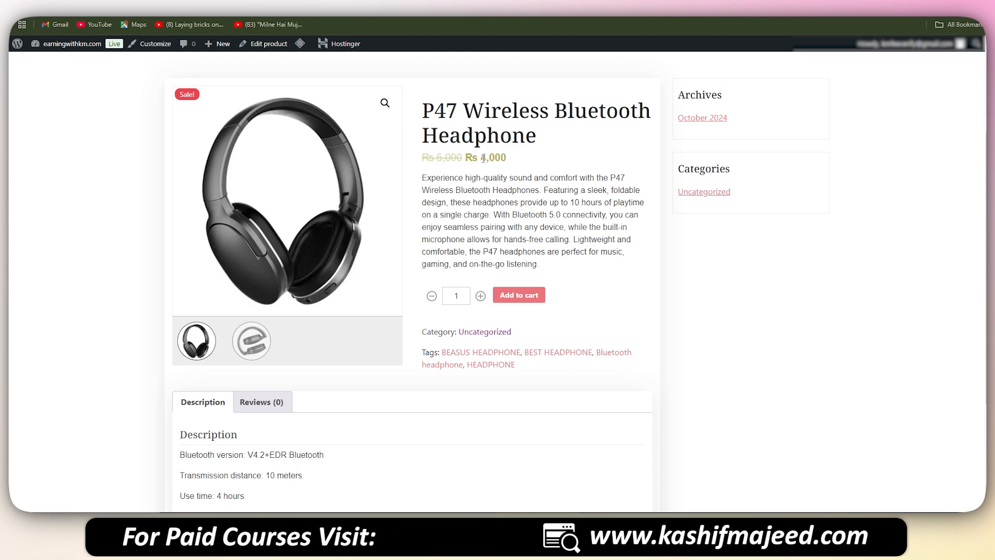
click(251, 340)
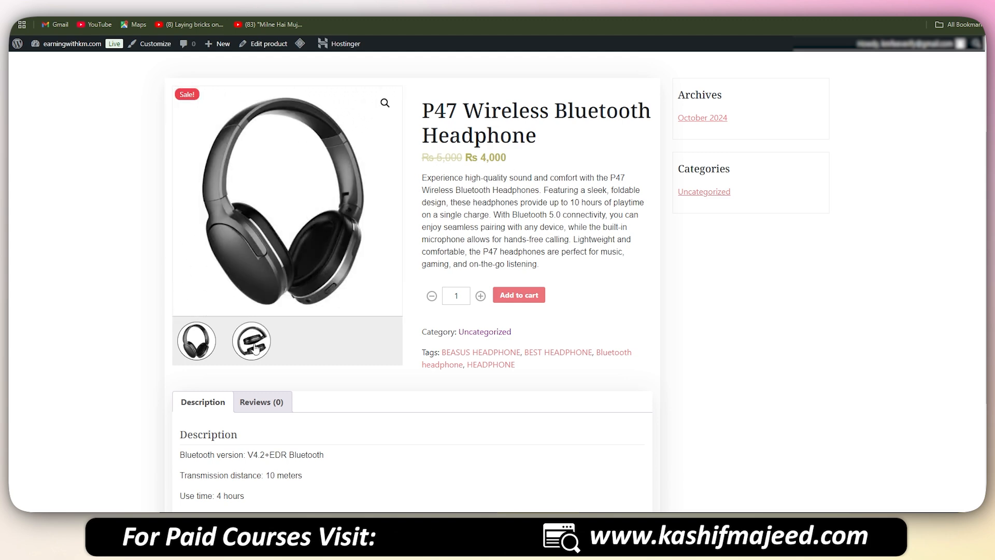
scroll(731, 256, down, 3)
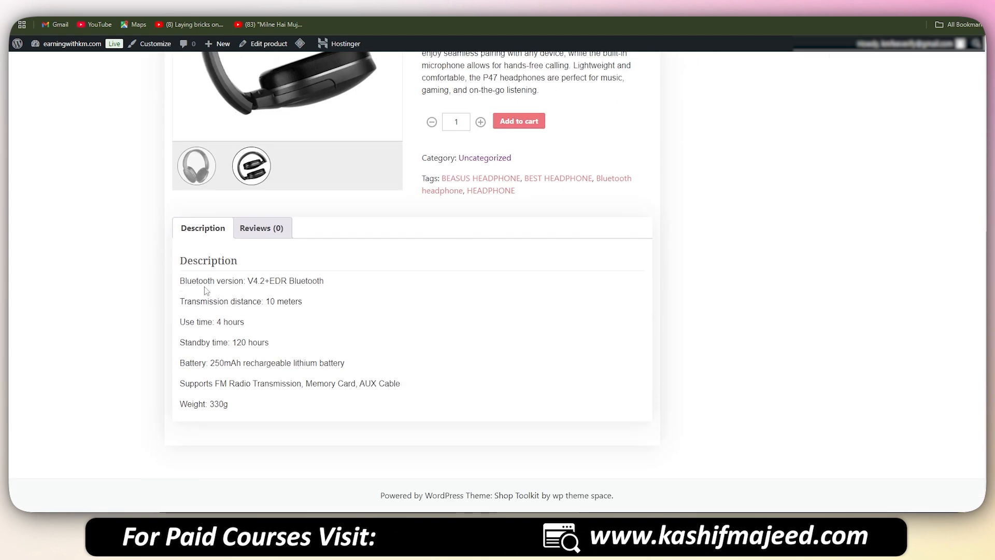
scroll(375, 344, up, 5)
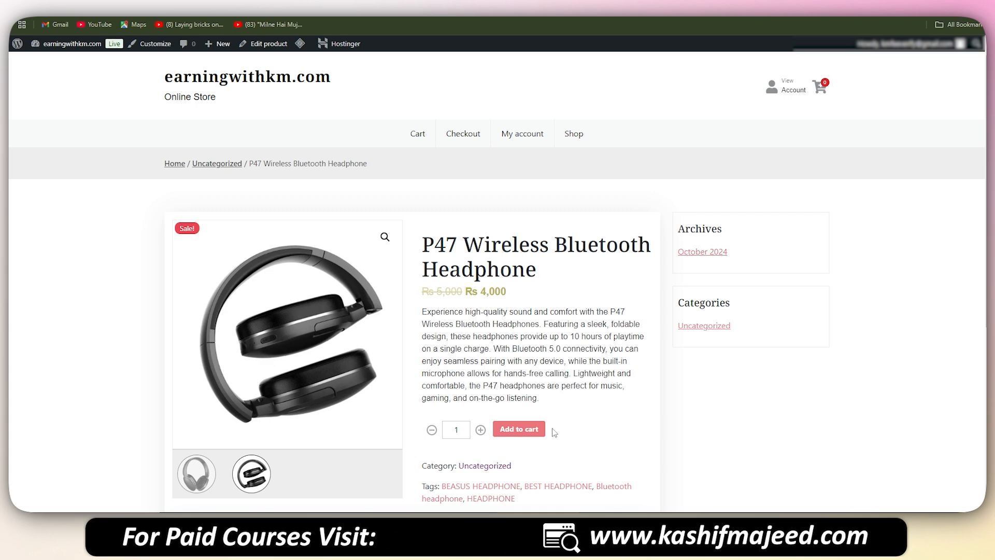
Step: Add one P47 Wireless Bluetooth Headphone to the cart and proceed to checkout to review the address fields and payment options
click(538, 433)
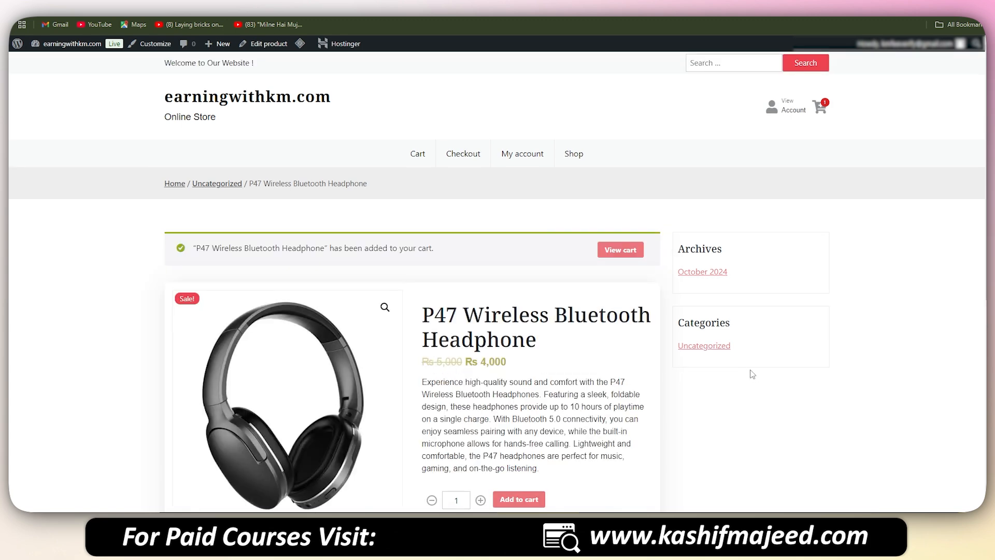
scroll(753, 377, up, 3)
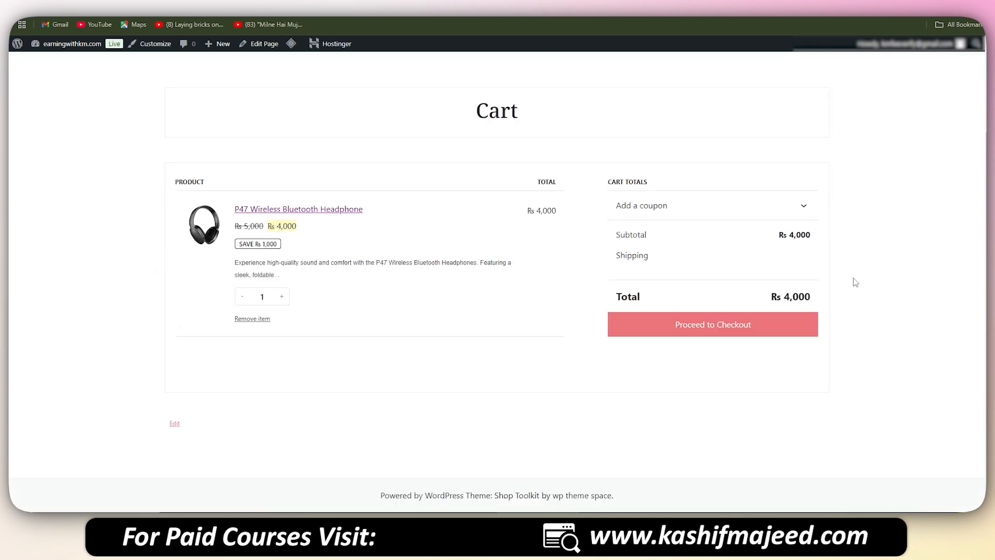
click(760, 320)
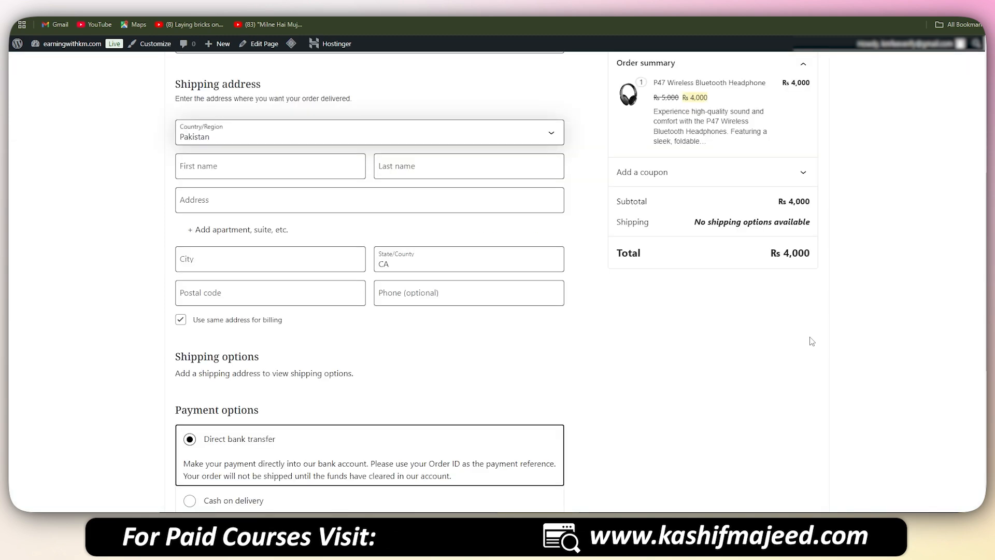
scroll(543, 400, down, 3)
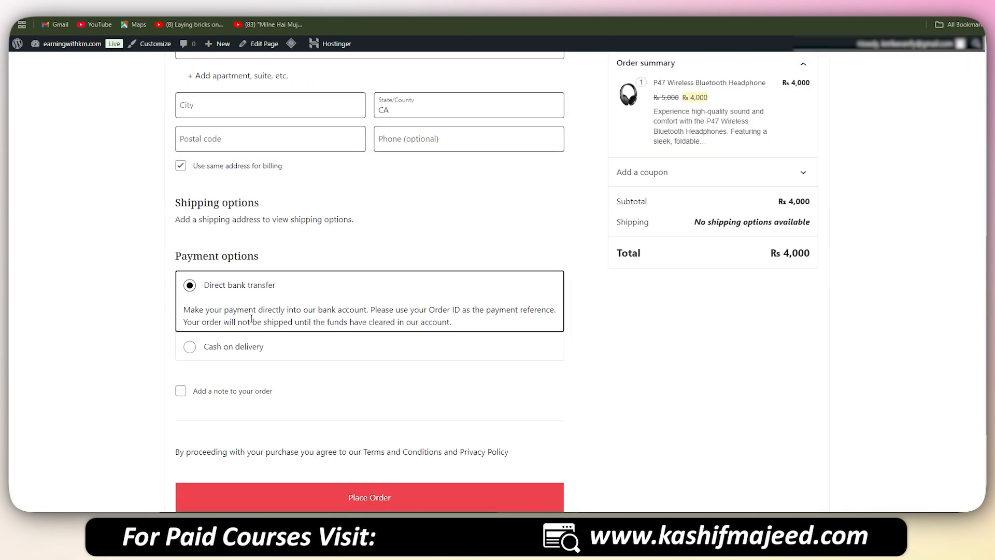
Step: Select Cash on delivery as the payment option on the checkout page
click(259, 337)
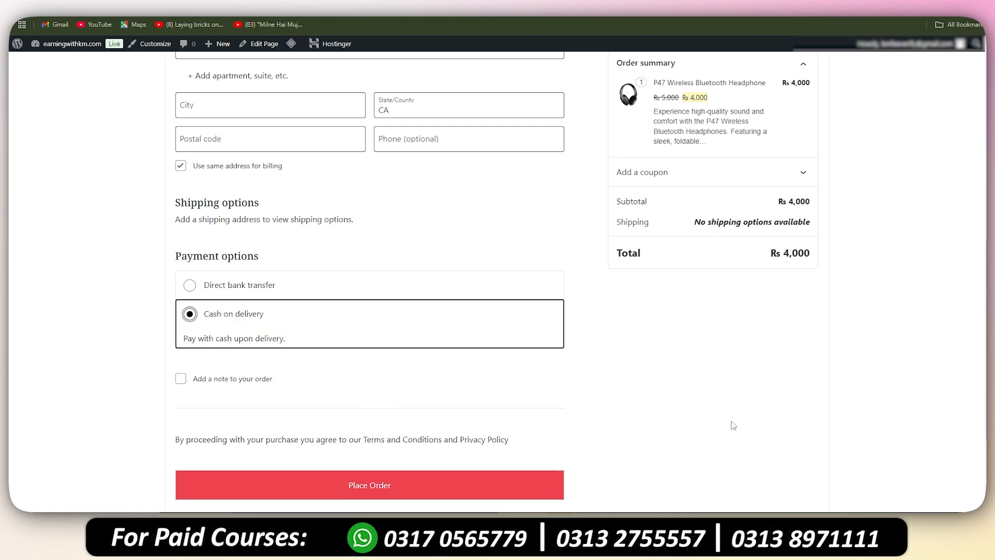
scroll(732, 421, up, 5)
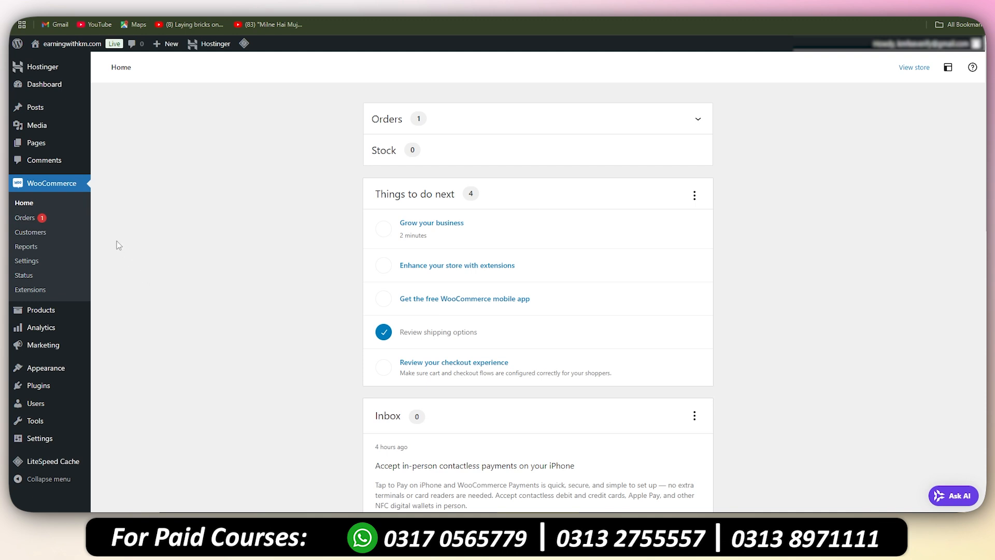
Step: Open the customer's headphone order from the WooCommerce orders list, set its status to Completed and update it
click(36, 218)
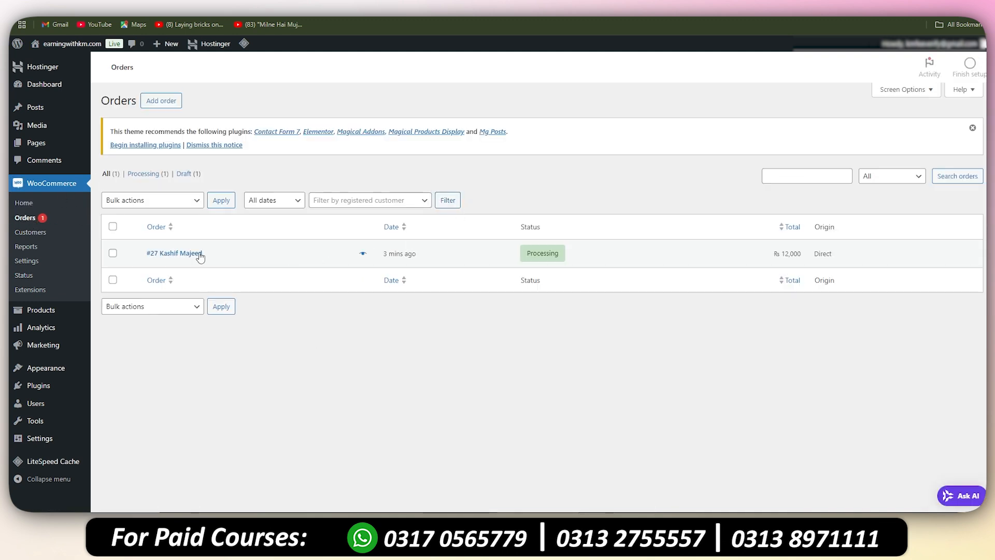
click(182, 255)
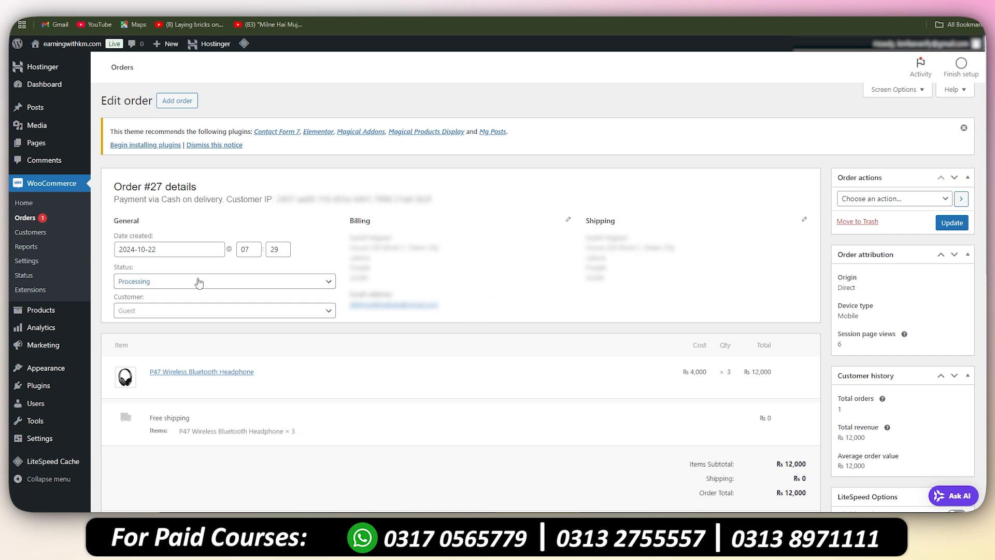
click(156, 287)
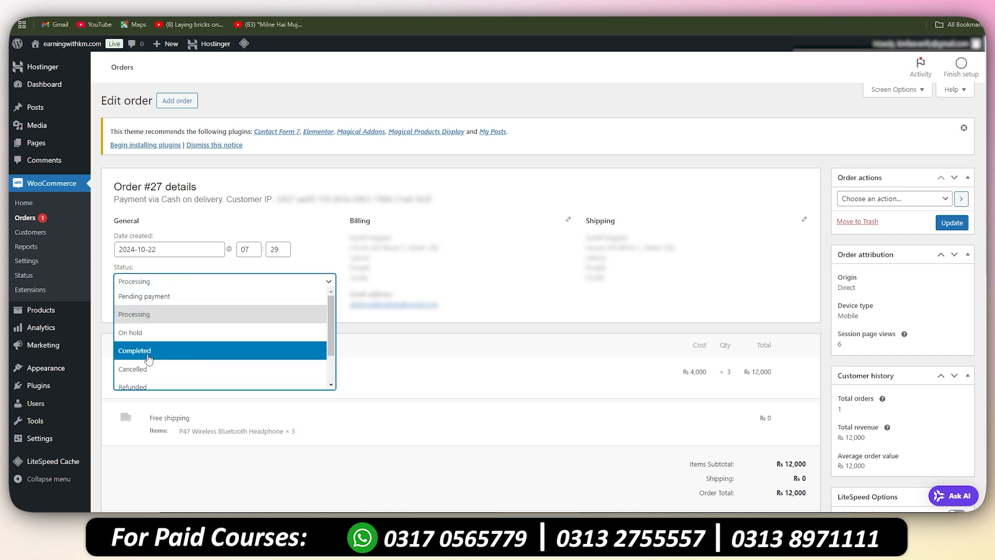
click(166, 351)
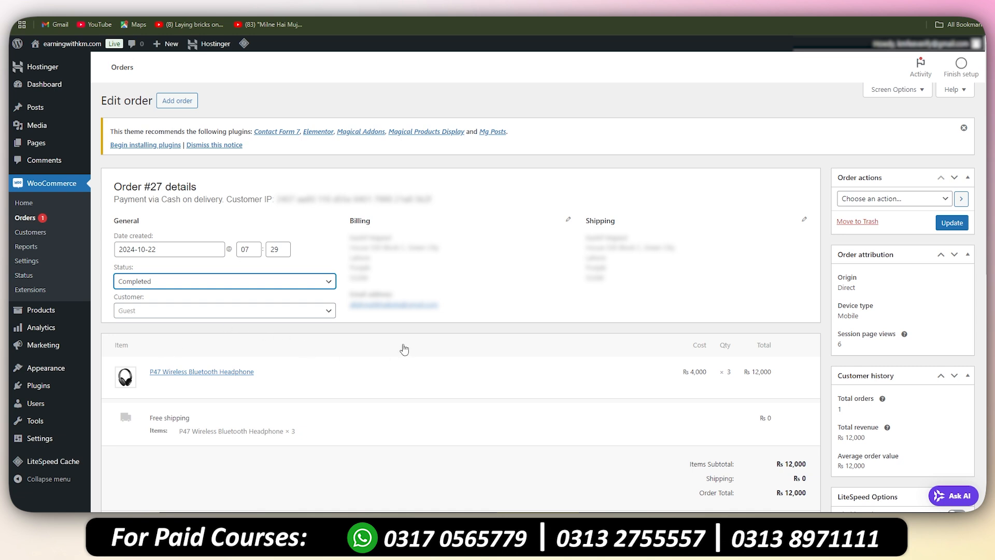
click(949, 228)
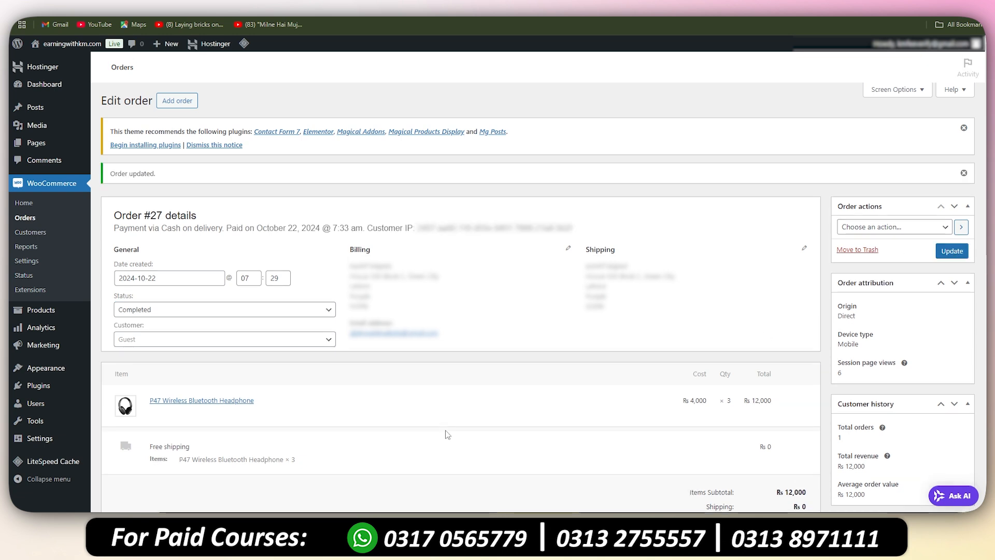
Step: Quick-edit the P47 Wireless Bluetooth Headphone in the product list to set its stock status to Out of stock
mouse_move(56, 321)
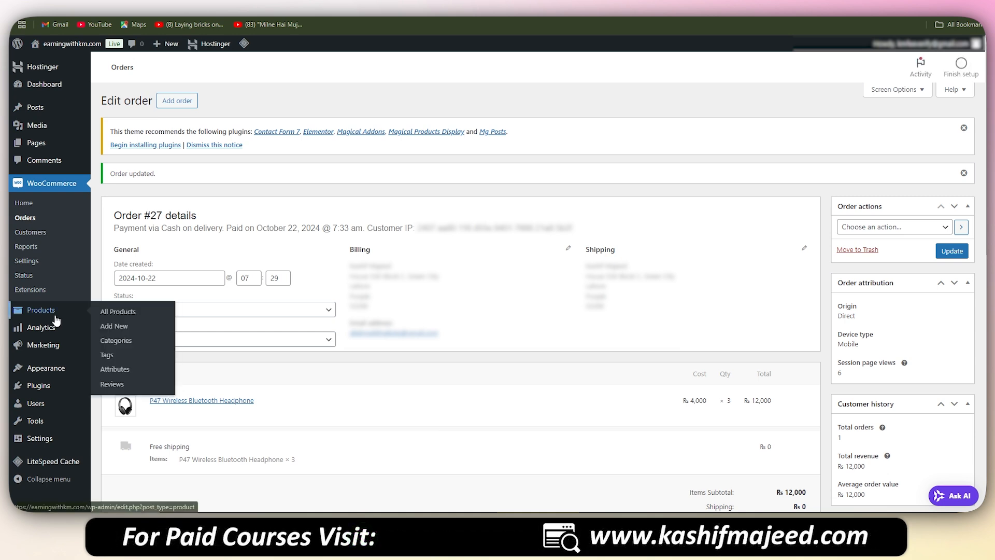
click(127, 311)
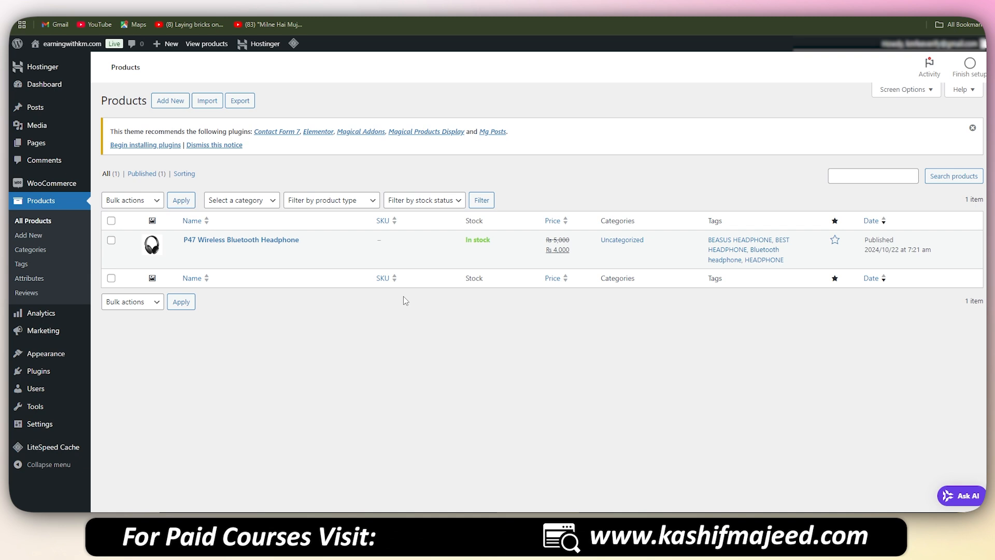
mouse_move(476, 241)
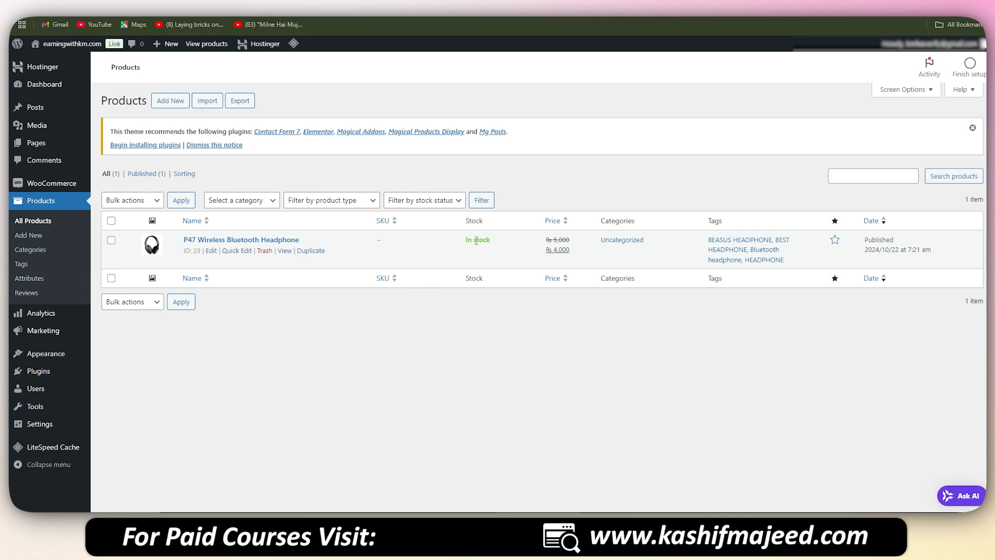
click(237, 250)
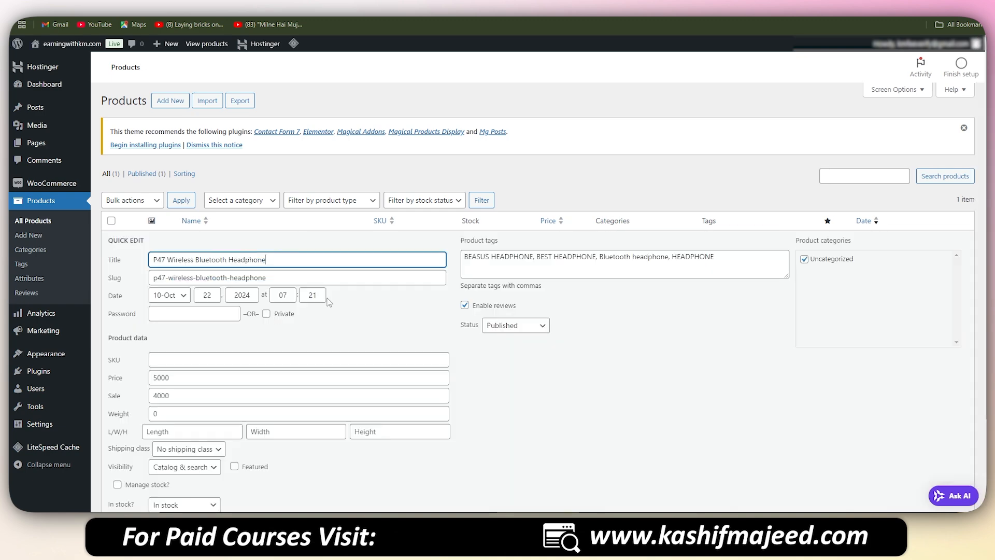
scroll(501, 349, down, 2)
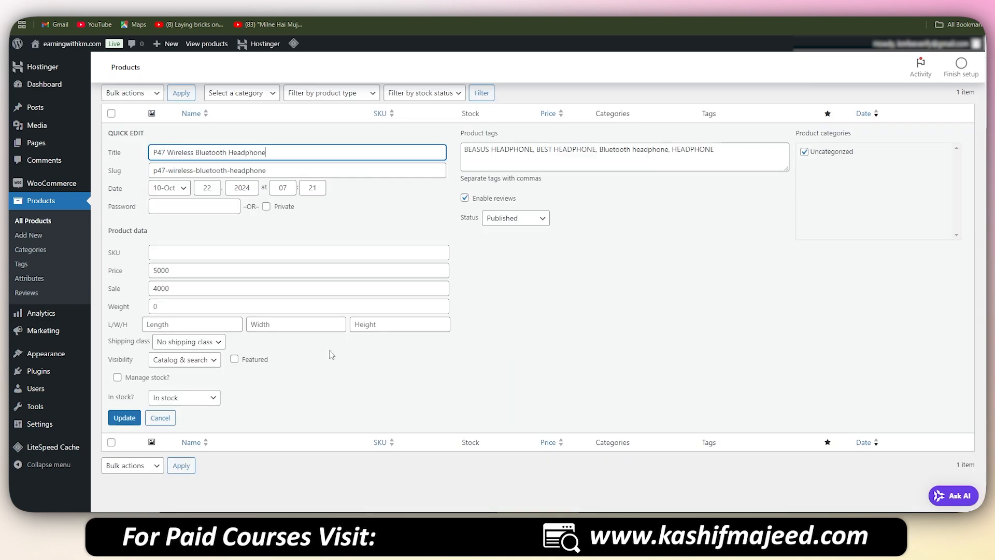
click(196, 399)
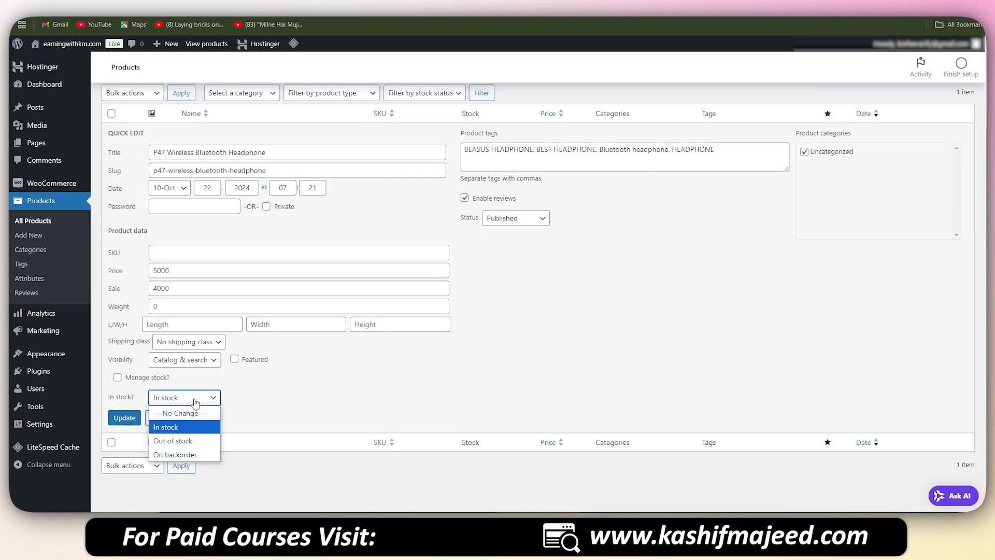
click(196, 441)
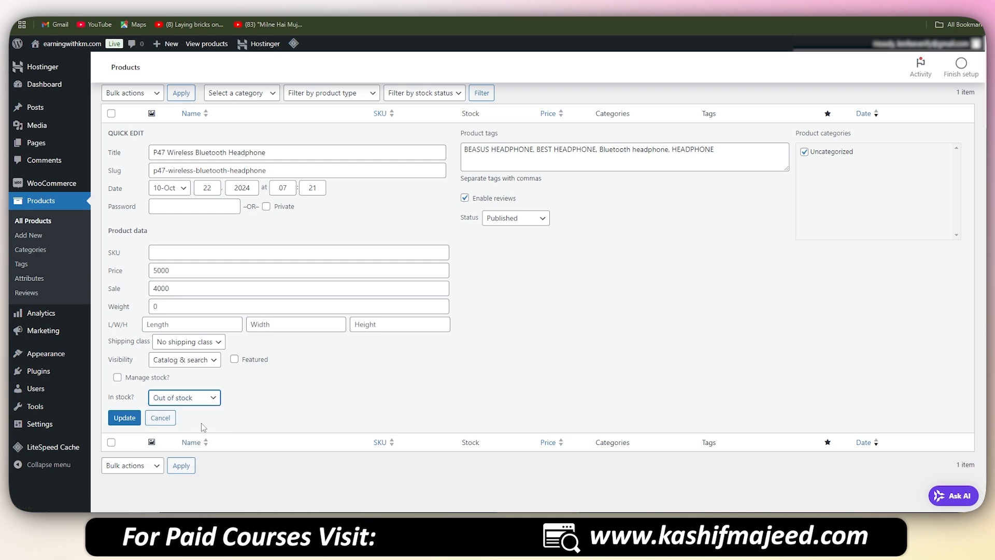
click(123, 421)
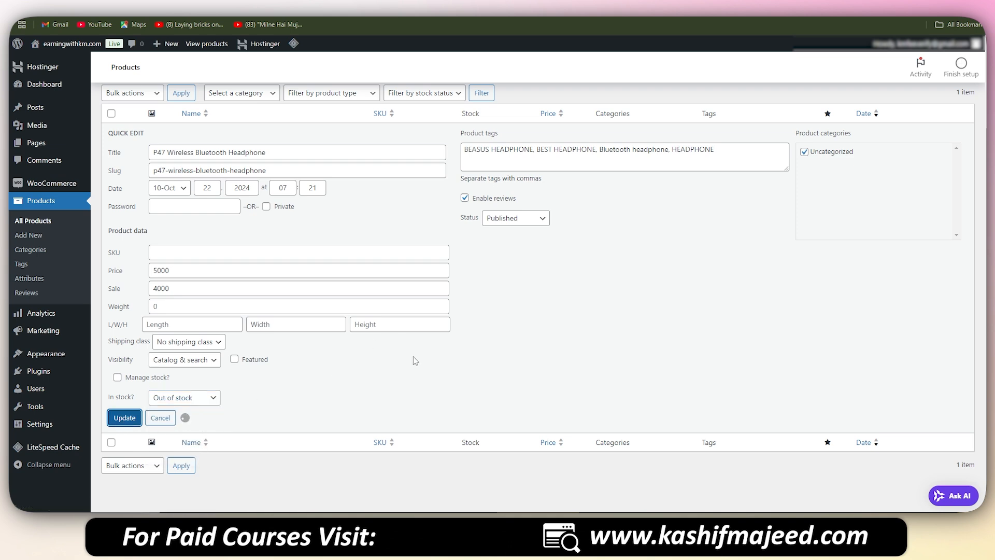
Step: Visit the storefront and open the P47 Wireless Bluetooth Headphone page to check the stock status shown to shoppers
mouse_move(71, 49)
click(99, 58)
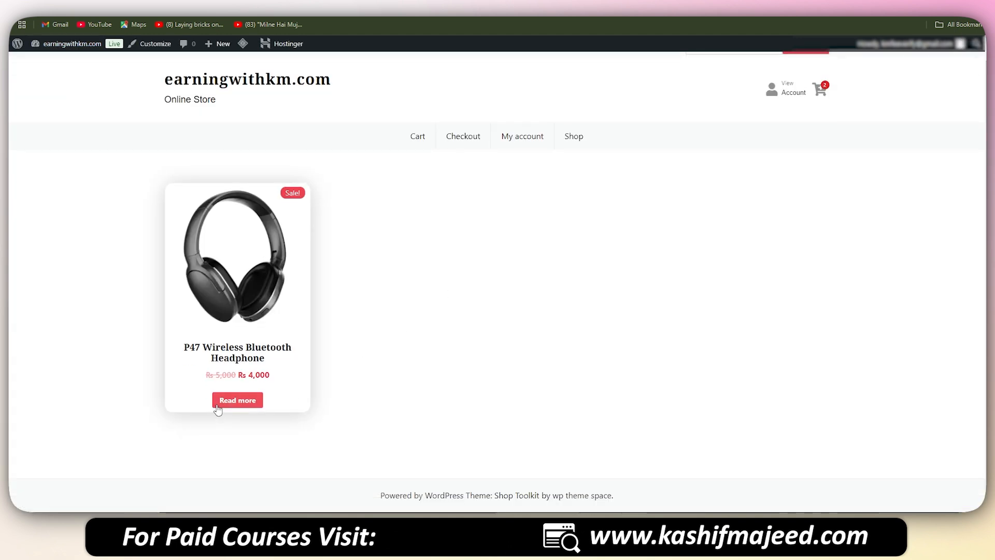
click(243, 402)
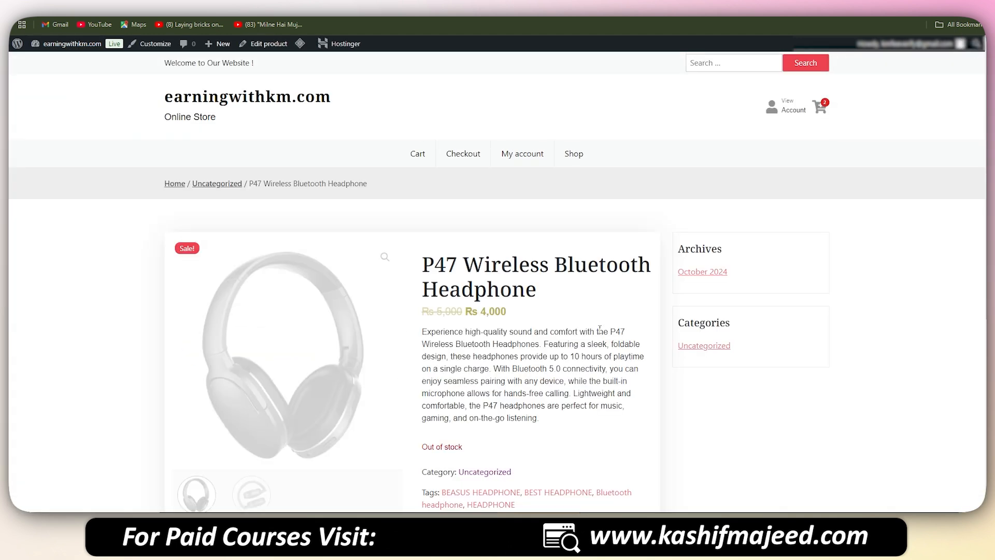
scroll(807, 327, down, 3)
triple_click(446, 294)
click(456, 301)
scroll(530, 334, up, 3)
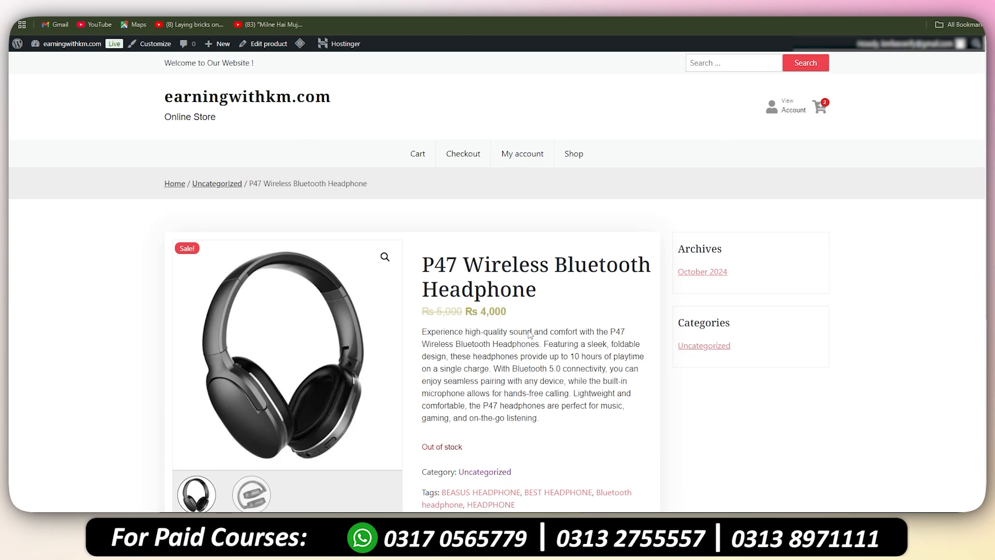